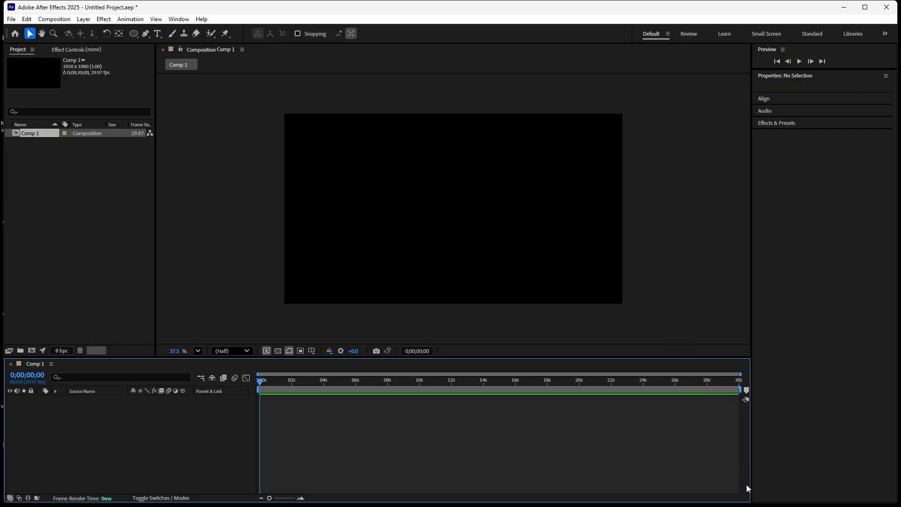
Switch to Word, read through the Graph Editor notes in New Microsoft Word Document.docx, and return to After Effects
mouse_move(741, 496)
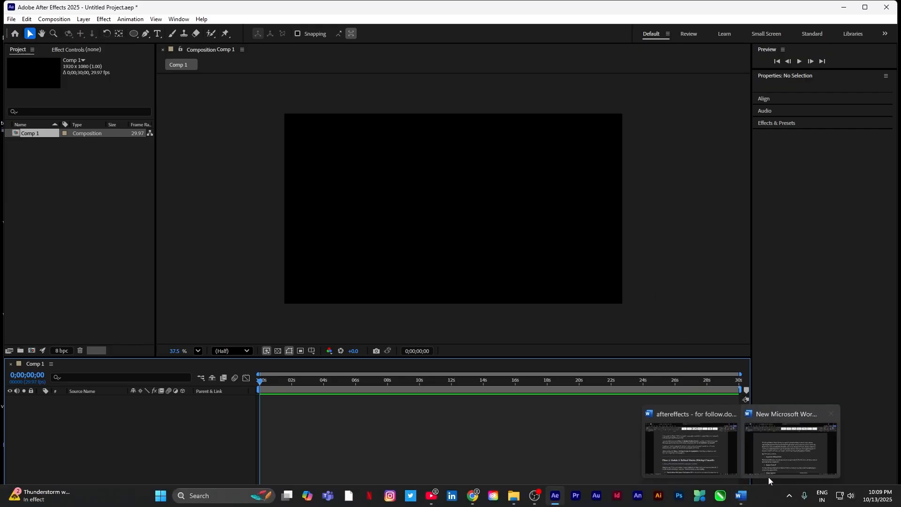
left_click(791, 451)
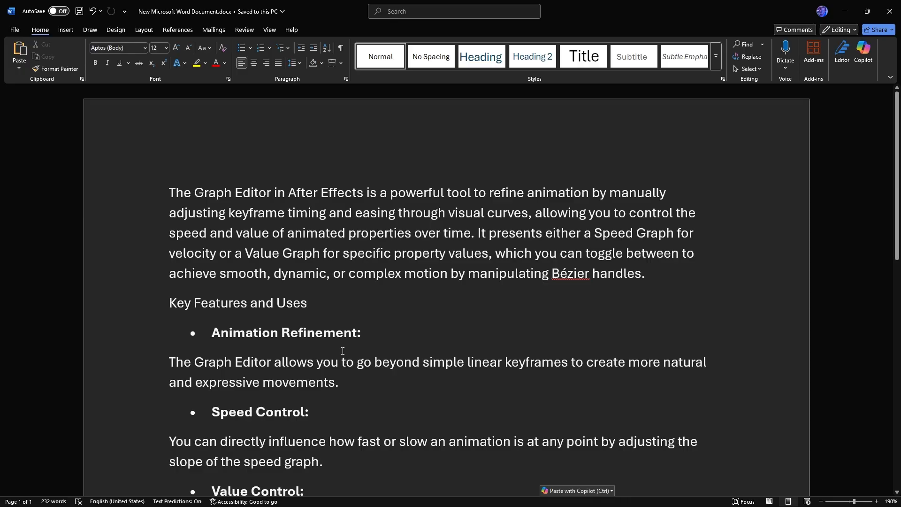
scroll(346, 262, "down", 2)
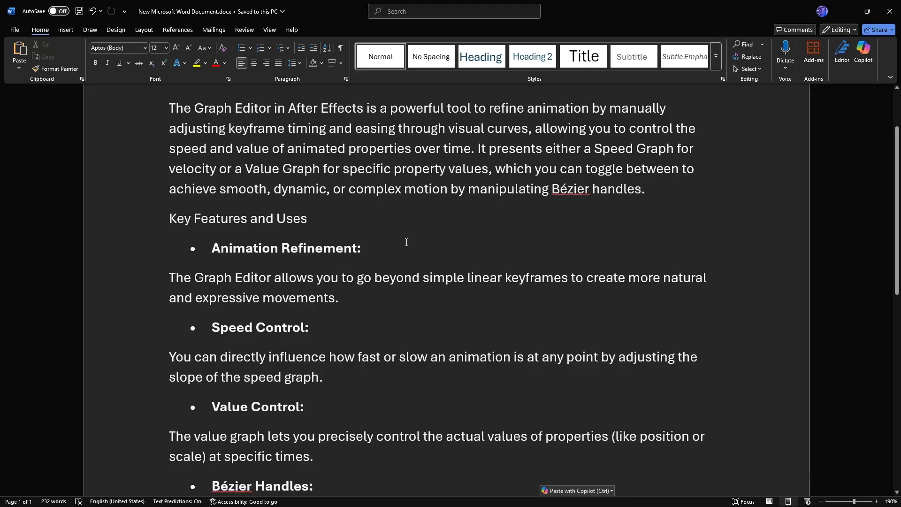
scroll(402, 243, "down", 1)
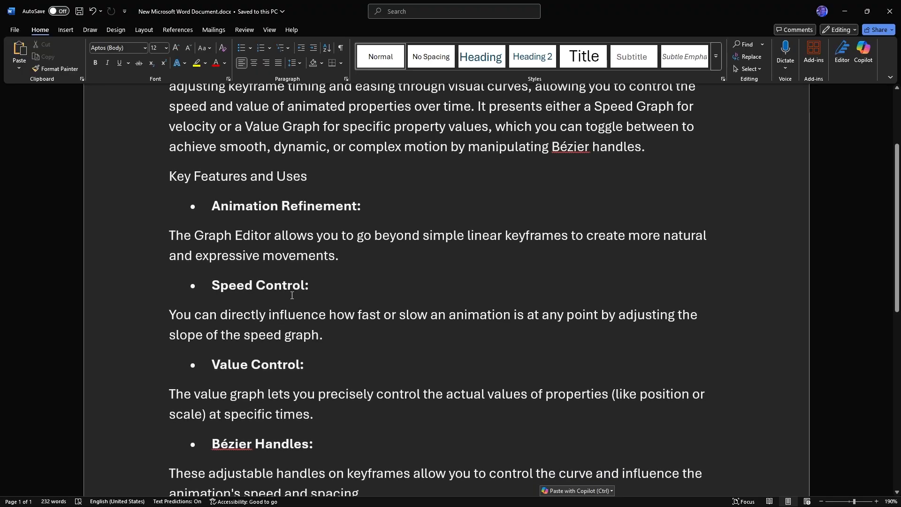
scroll(288, 277, "down", 1)
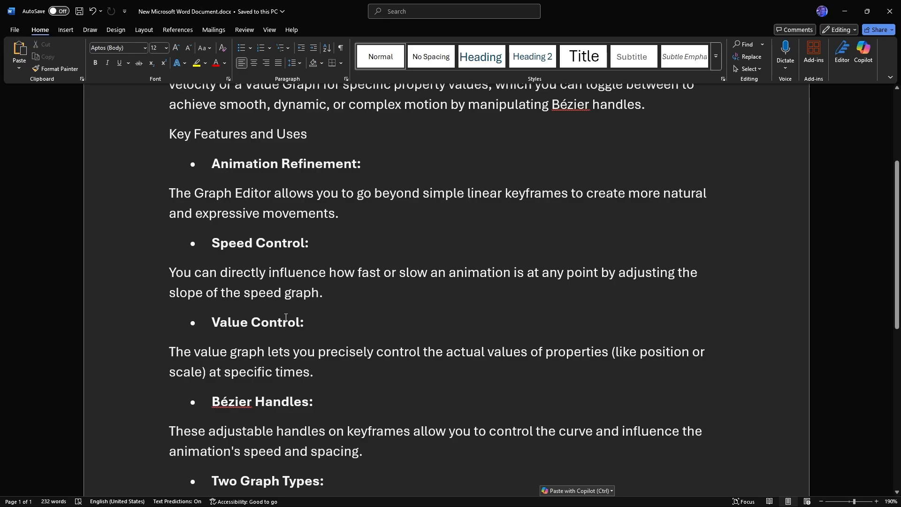
scroll(285, 317, "down", 1)
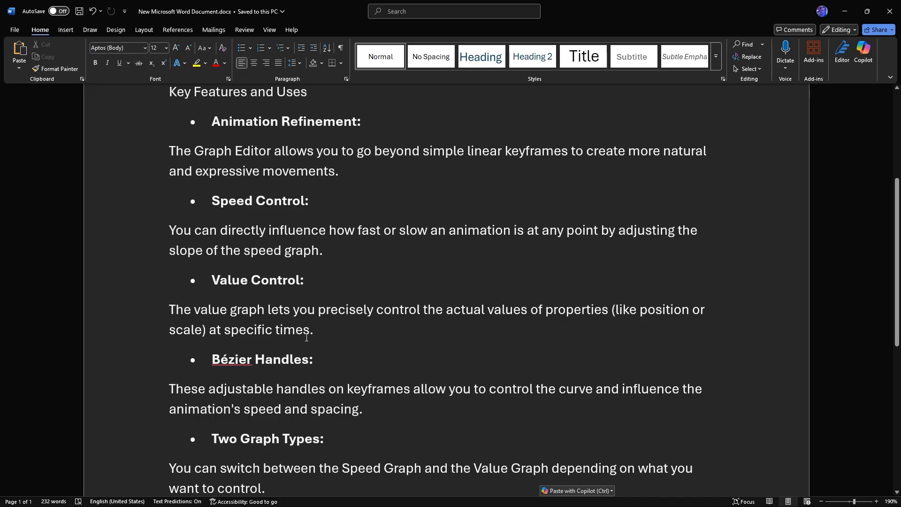
scroll(302, 296, "down", 1)
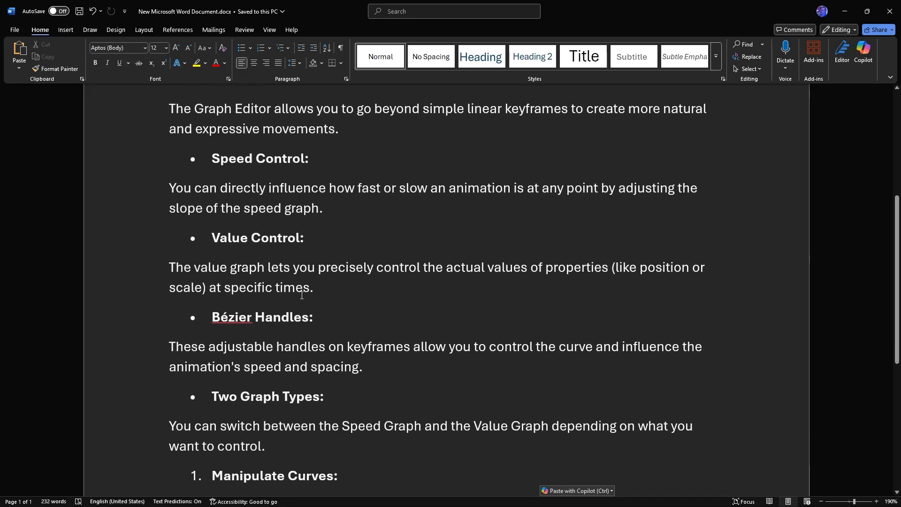
scroll(300, 318, "down", 1)
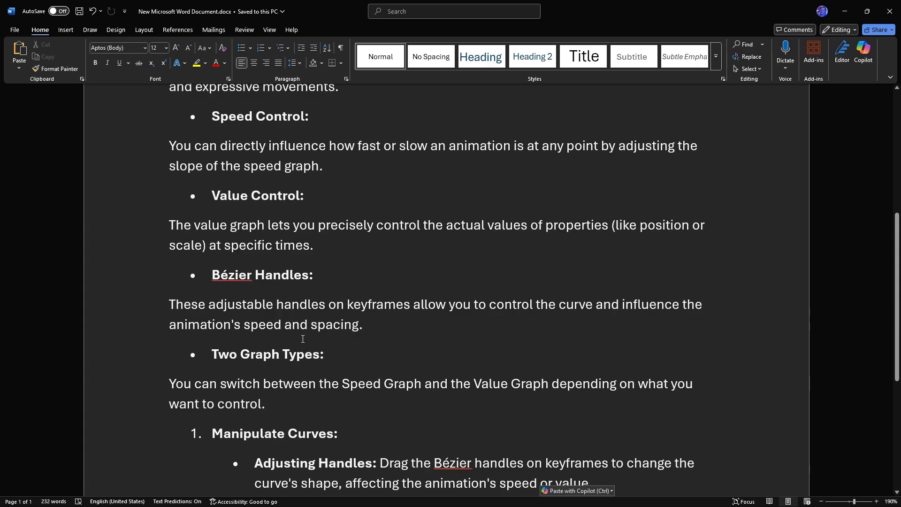
scroll(318, 324, "down", 2)
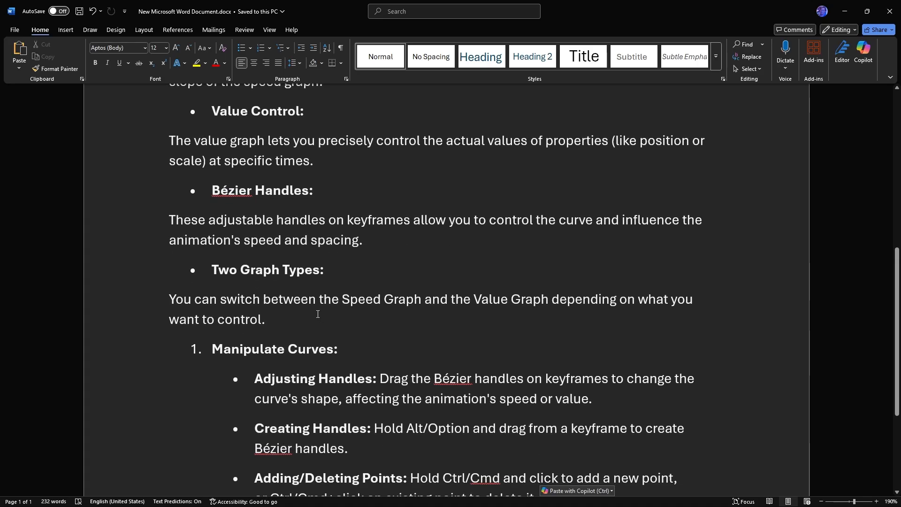
scroll(306, 298, "down", 1)
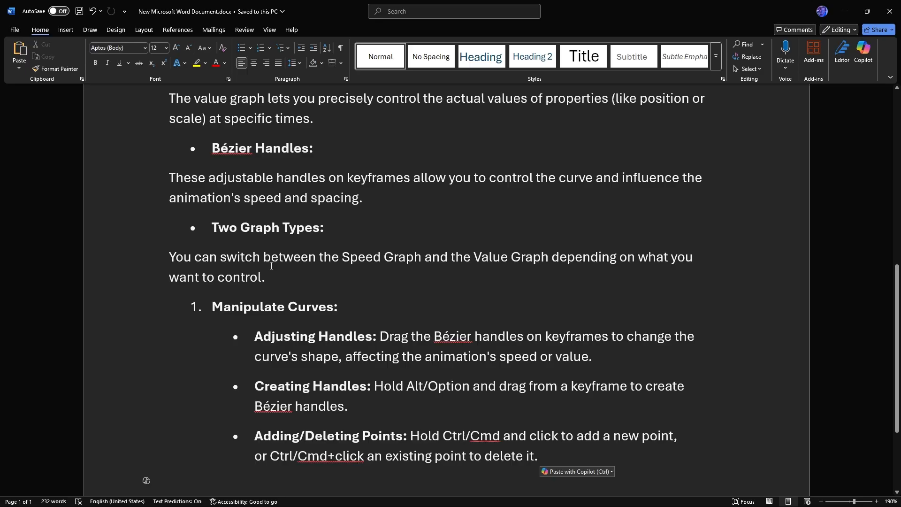
scroll(271, 255, "down", 1)
scroll(318, 233, "down", 1)
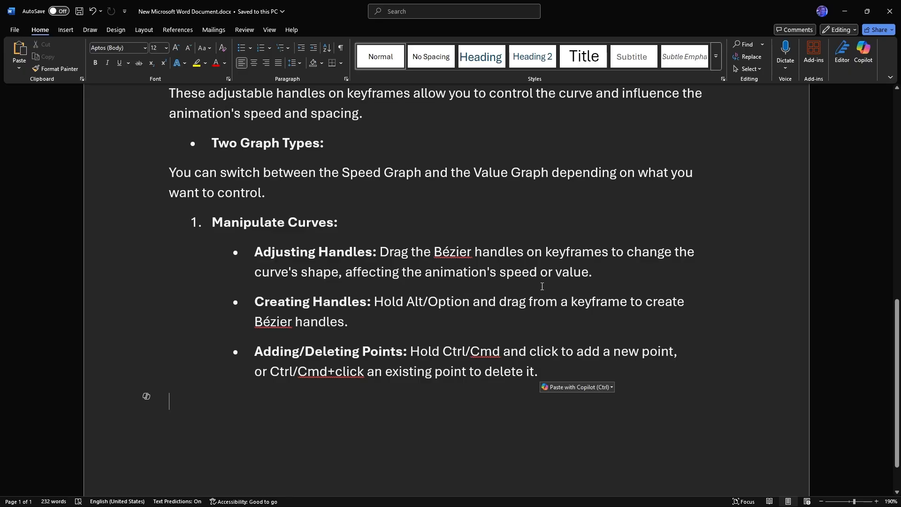
scroll(545, 285, "down", 1)
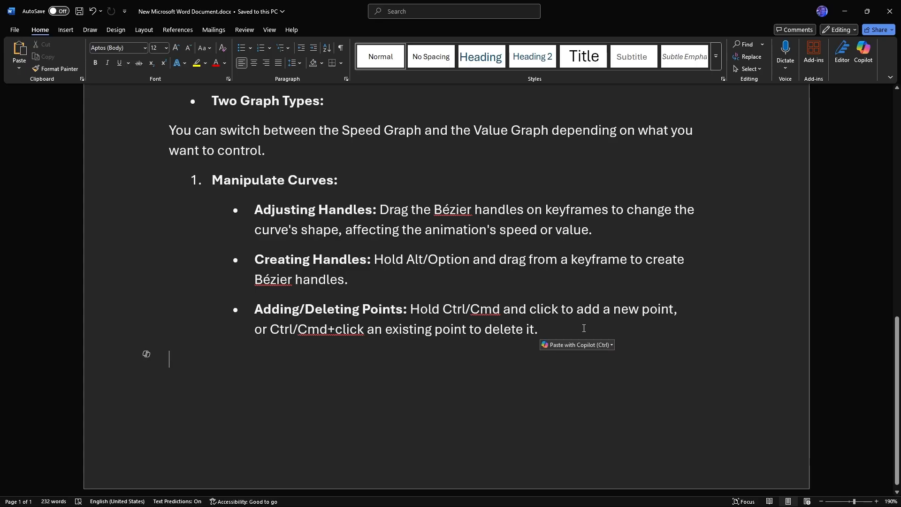
scroll(584, 328, "up", 10)
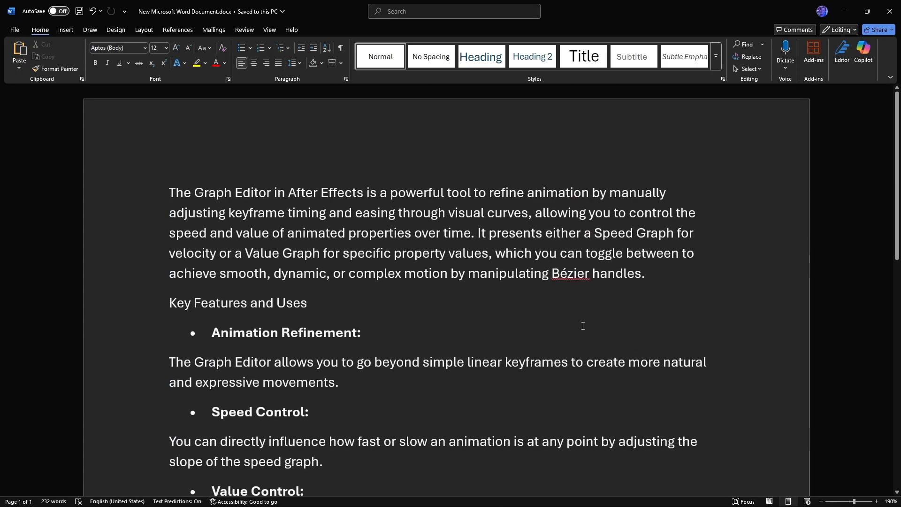
left_click(844, 11)
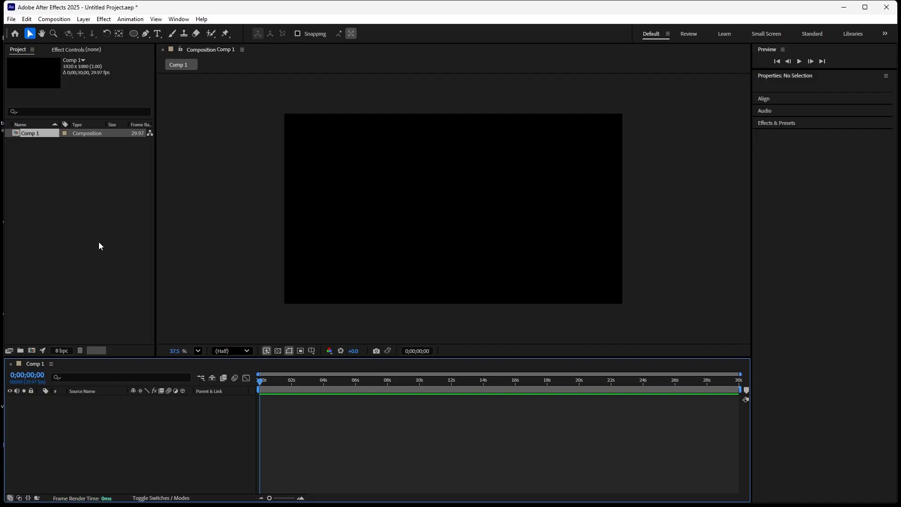
Draw a circle about 320 px in diameter with the Ellipse tool, up and left of the composition's centre
left_click(112, 242)
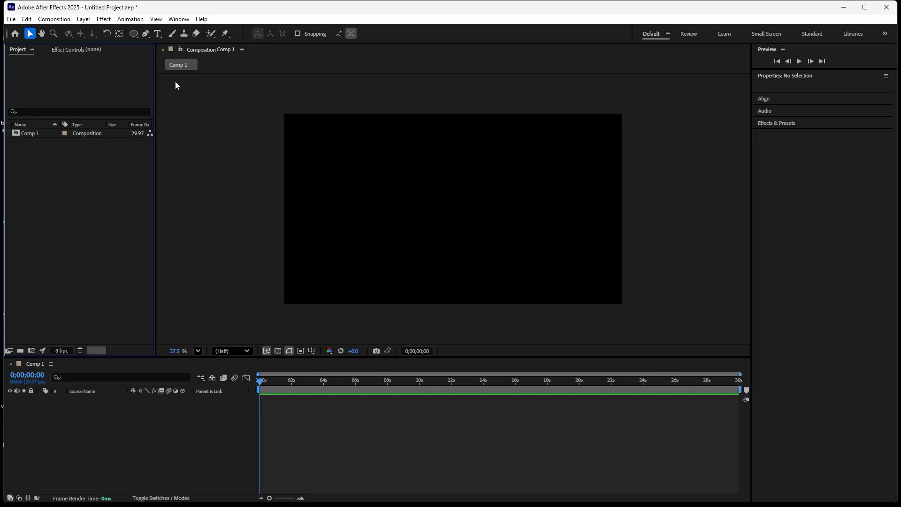
left_click(136, 35)
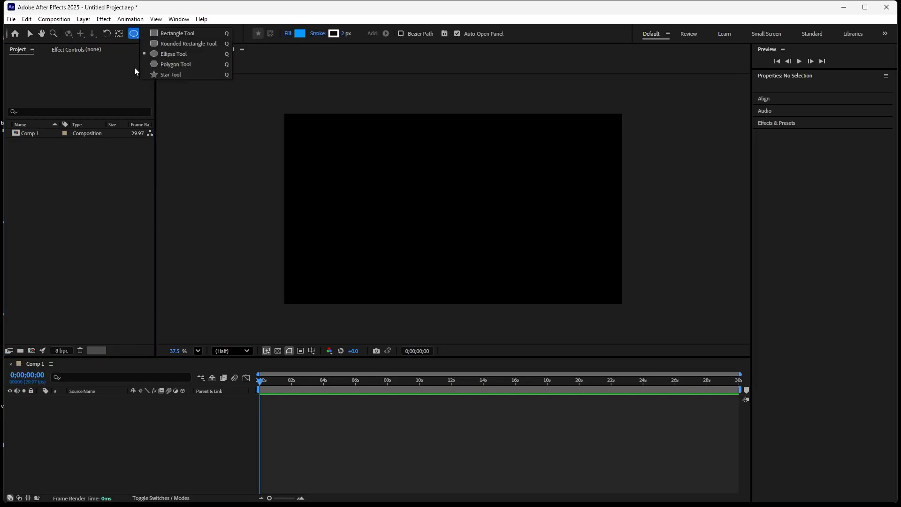
left_click(180, 54)
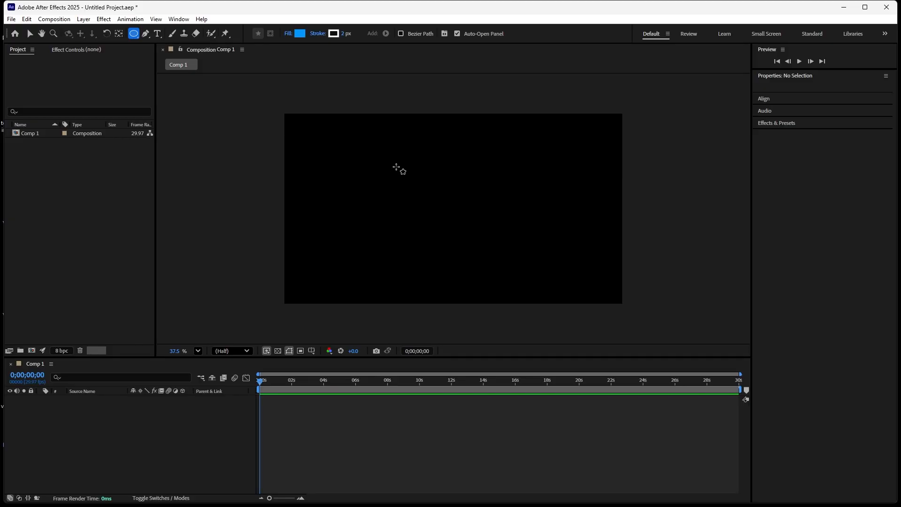
mouse_move(398, 160)
left_mouse_down()
mouse_move(454, 216)
mouse_move(442, 216)
left_mouse_up()
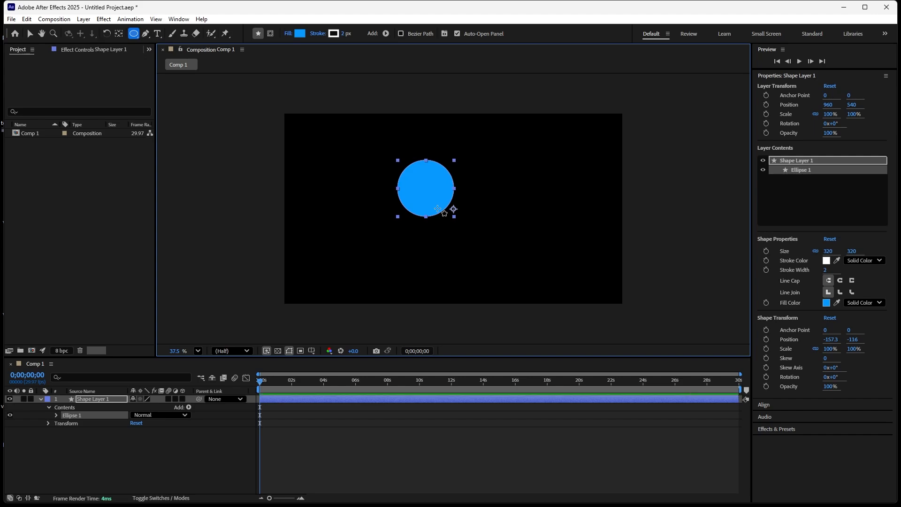
Set the shape fill color to red, FF070D
left_click(300, 36)
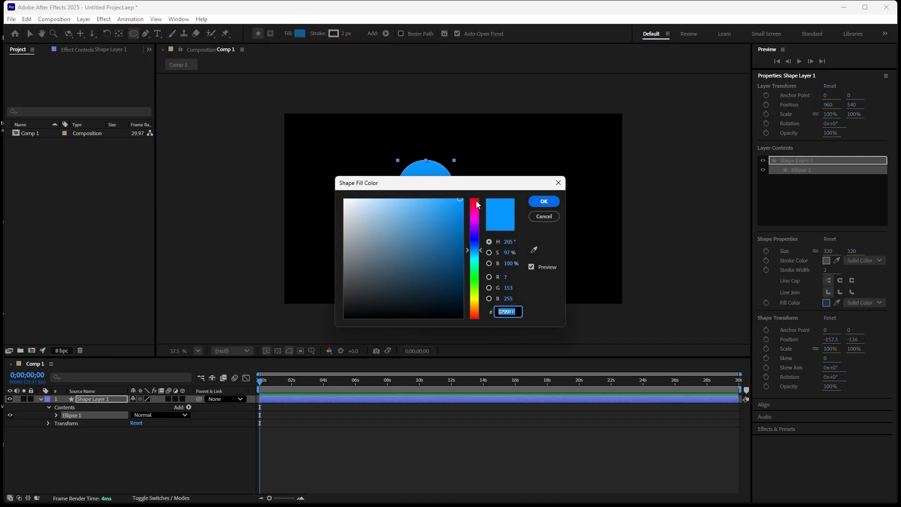
left_click(475, 197)
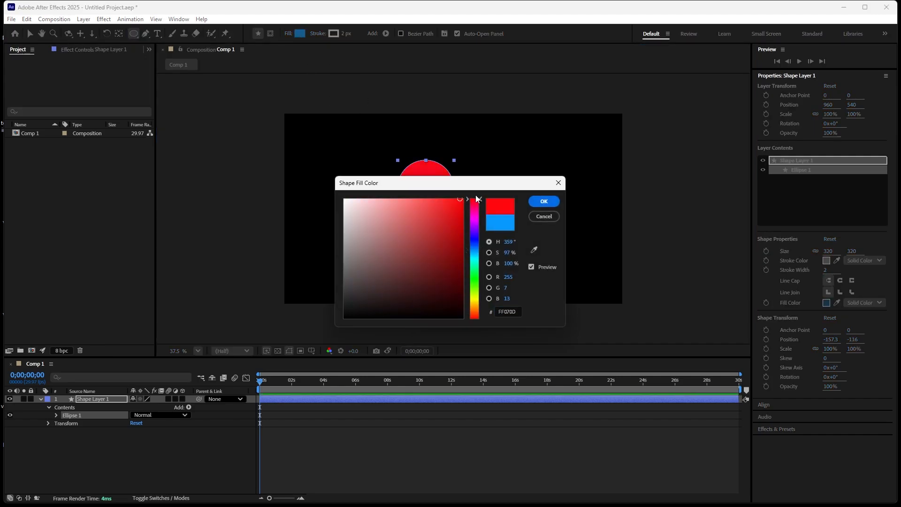
left_click(542, 201)
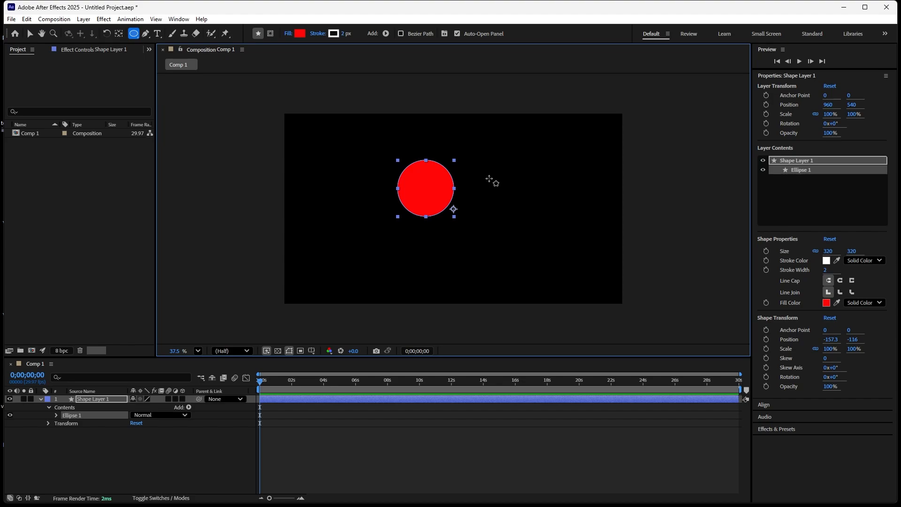
Center the anchor point in the circle's layer content and undo that change
key("ctrl+alt+Home")
key("ctrl+z")
Enable Center Anchor Point in New Shape Layers in the General preferences
left_click(27, 19)
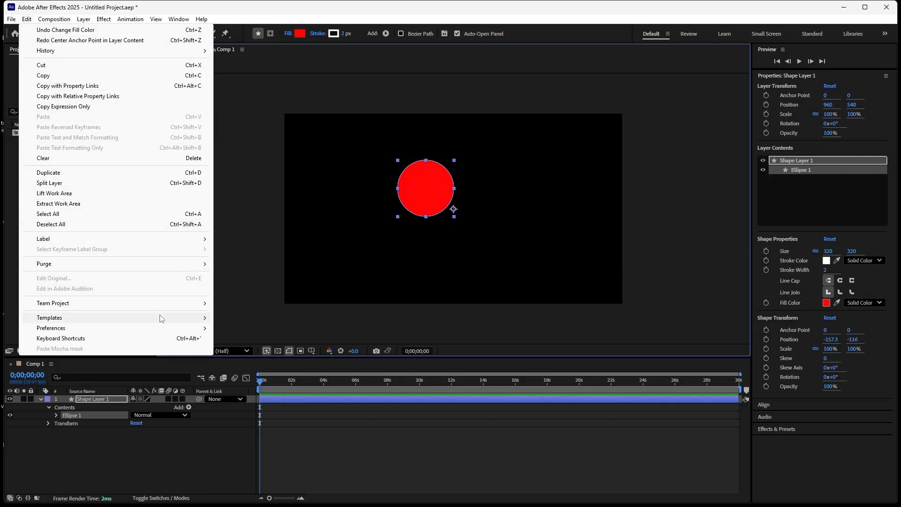
mouse_move(170, 329)
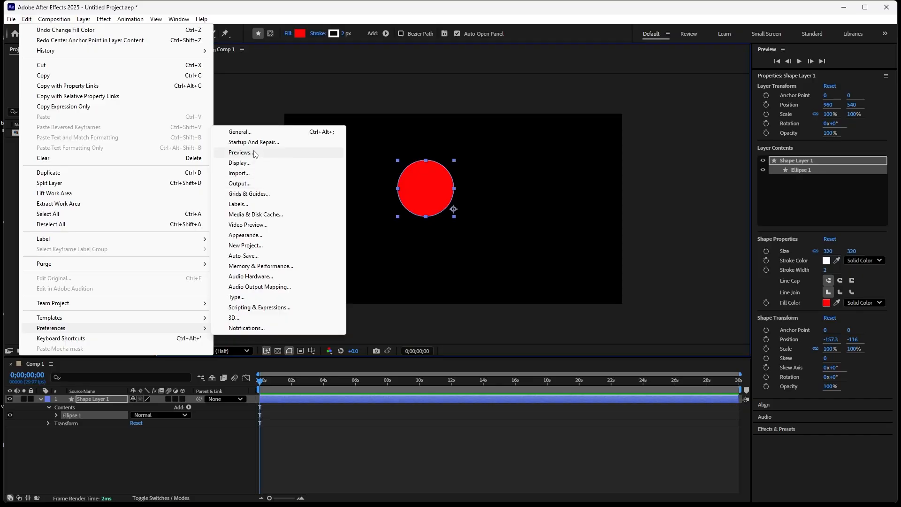
left_click(248, 135)
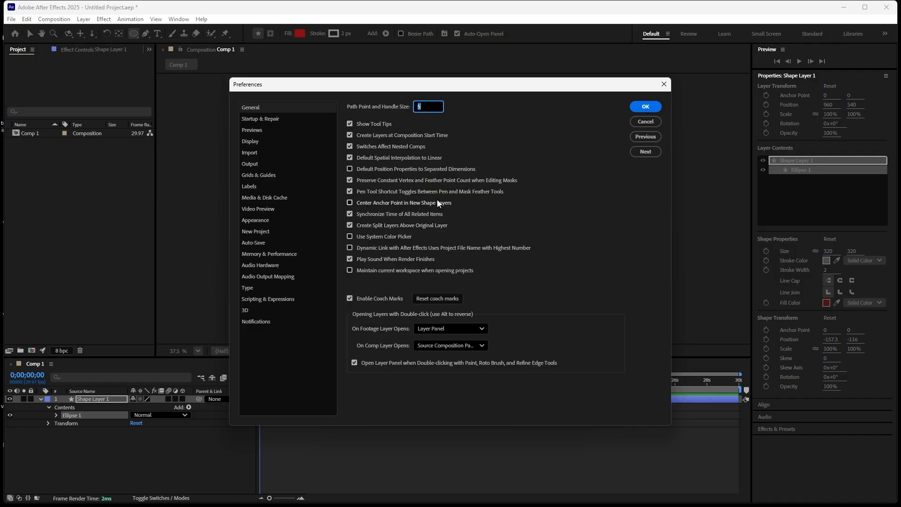
left_click(349, 203)
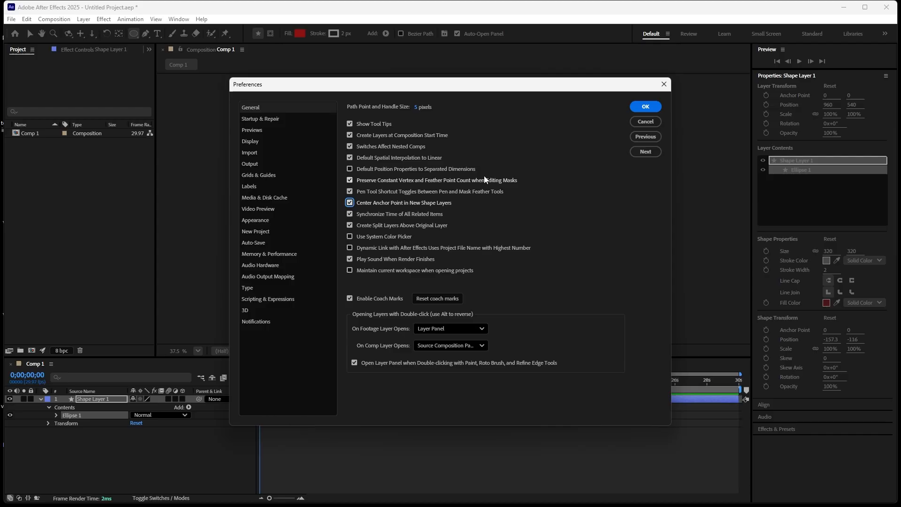
left_click(646, 107)
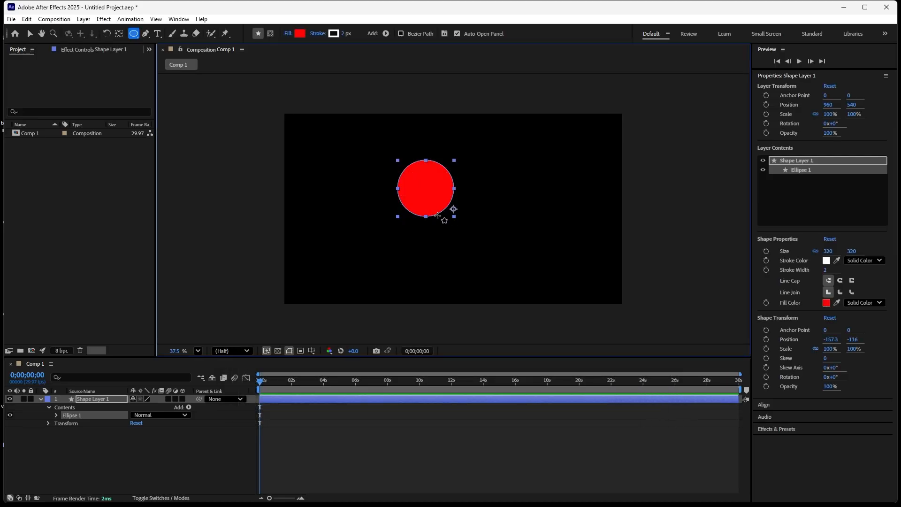
Select the red circle's shape layer with the Selection tool and delete it
left_click(29, 34)
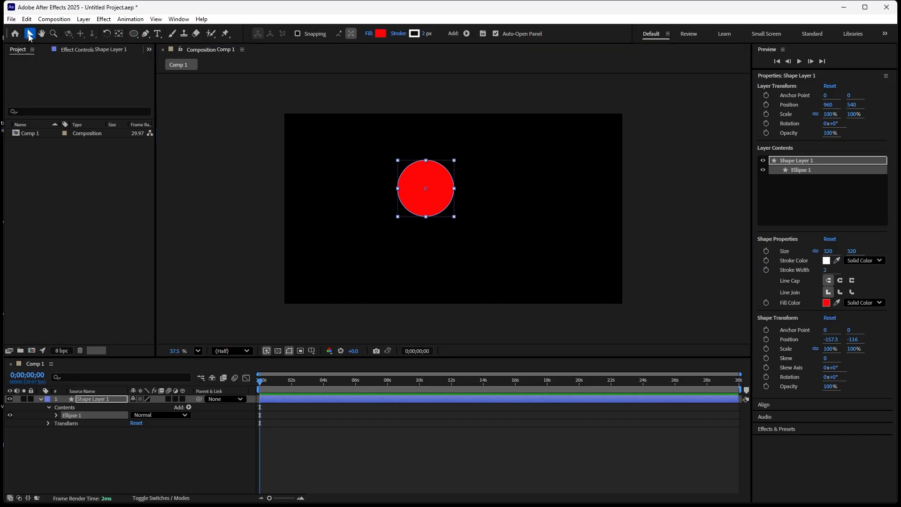
left_click(484, 206)
left_click(440, 202)
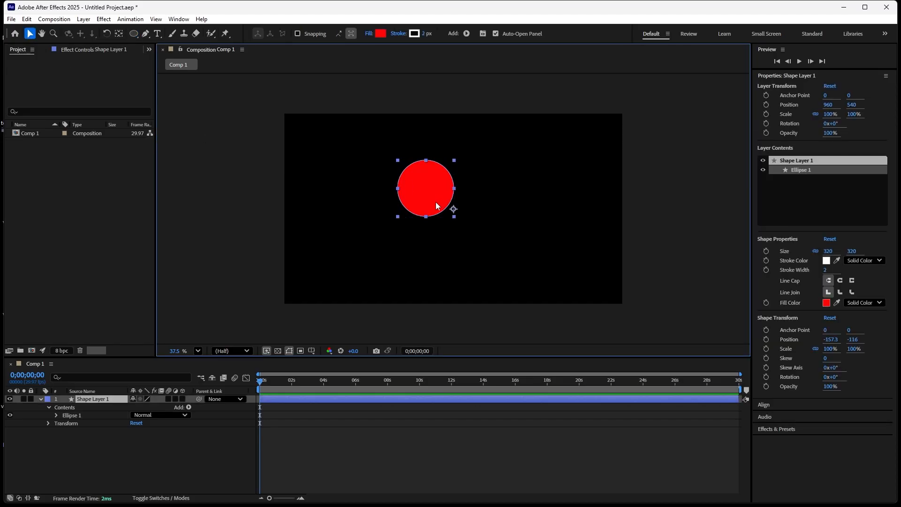
left_click(367, 222)
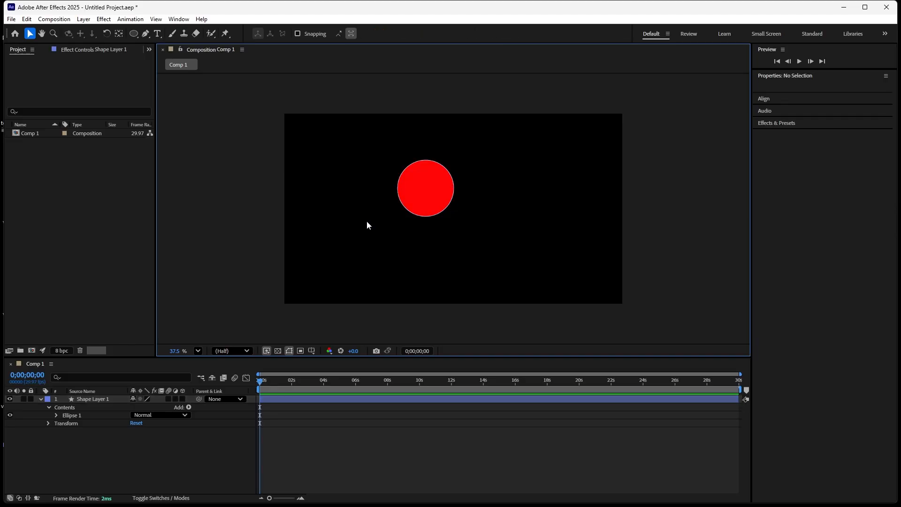
left_click(414, 200)
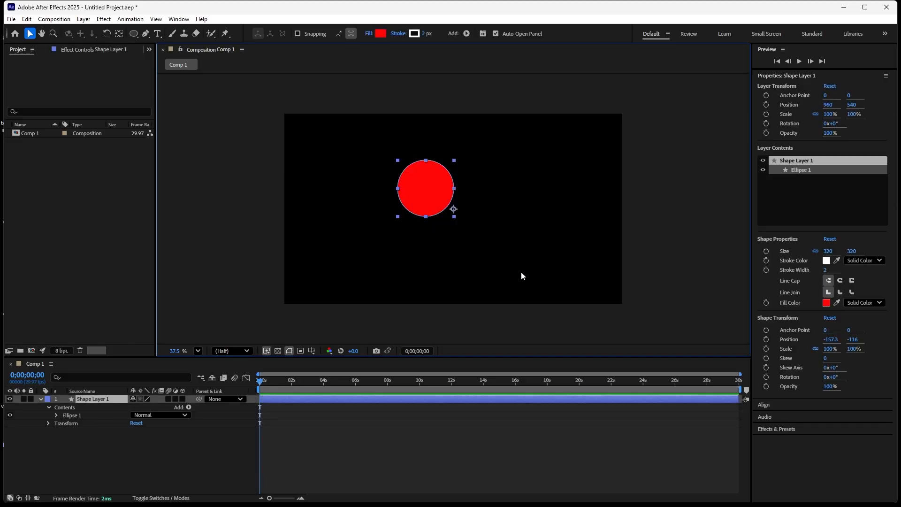
key("Delete")
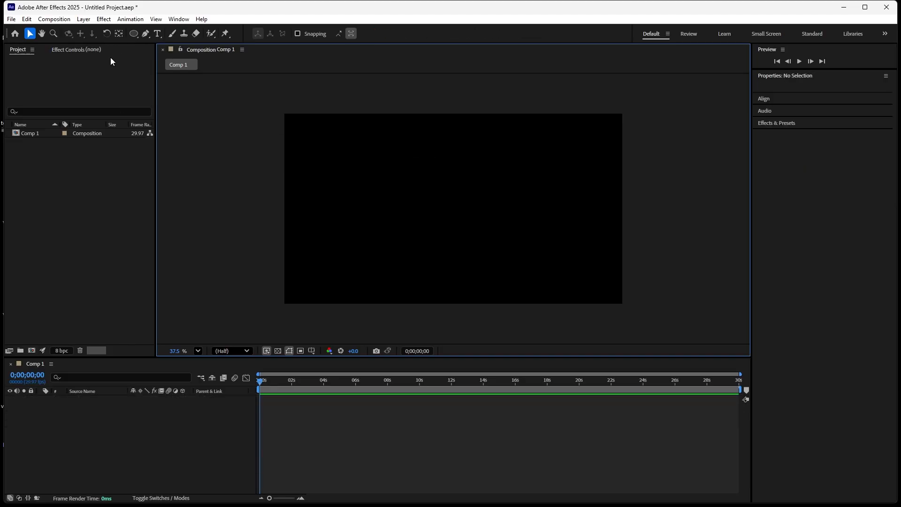
Draw a red circle about 355 px in diameter near the composition's centre and move it slightly upward
left_click(133, 34)
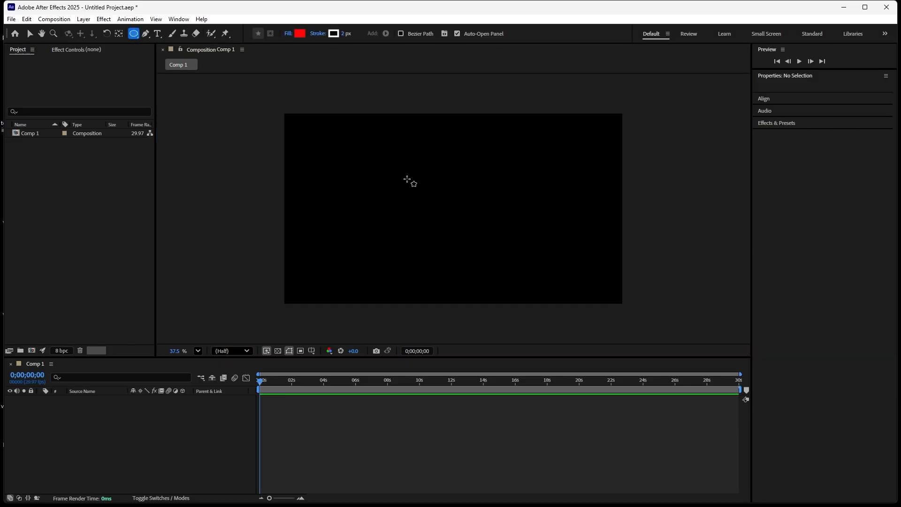
left_click_drag(407, 179, 466, 243)
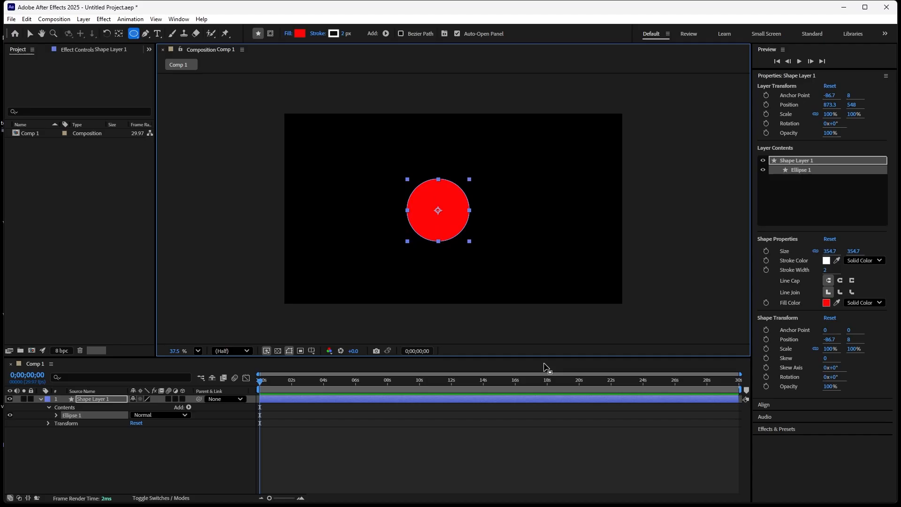
left_click(30, 34)
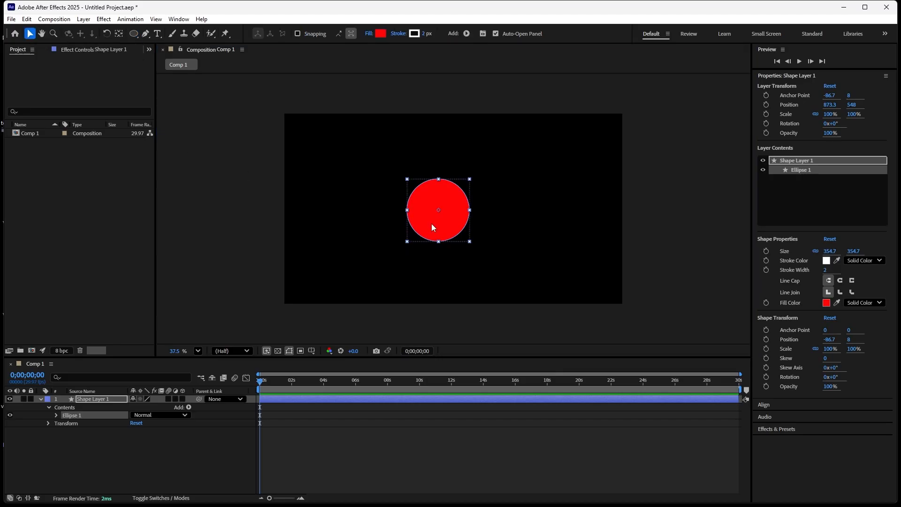
left_click_drag(433, 224, 430, 208)
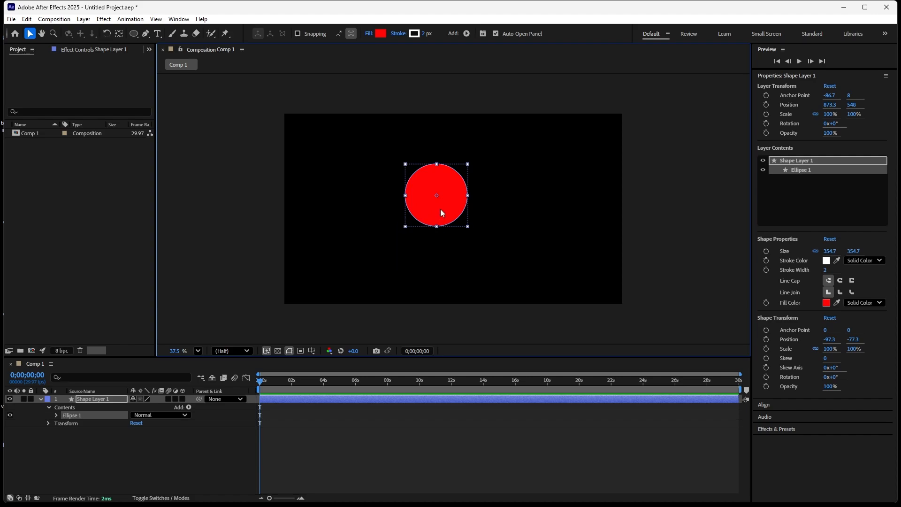
Move the circle slightly down and right, and keyframe its layer Scale at 100% at 0;00;00;00 and 5% at 0;00;01;00
left_click_drag(441, 210, 447, 217)
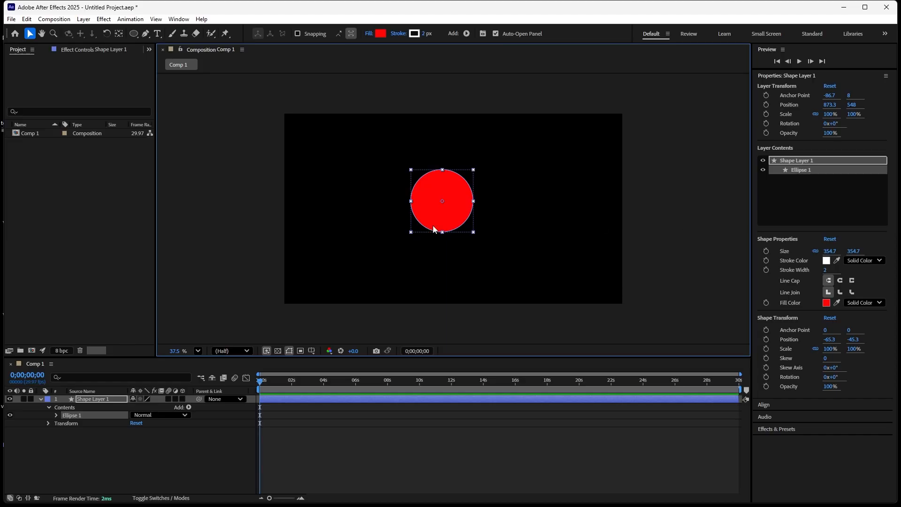
left_click(766, 114)
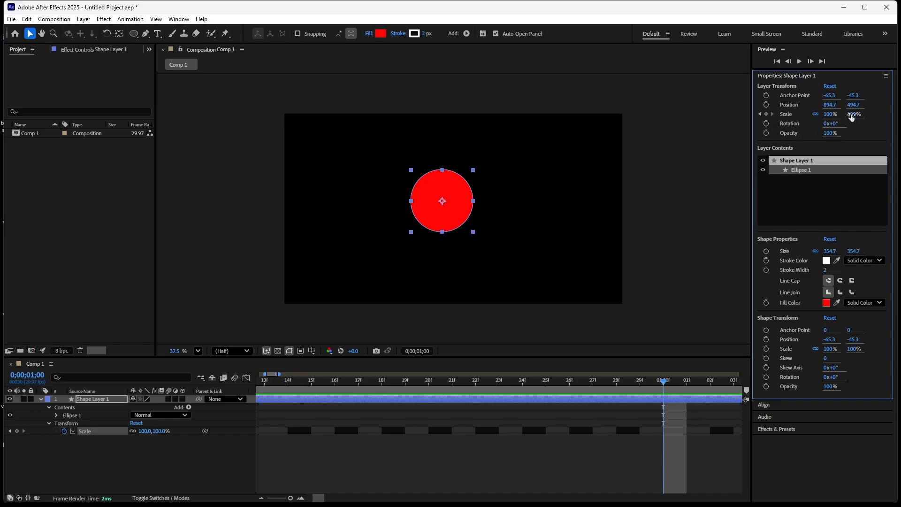
left_click_drag(852, 117, 809, 118)
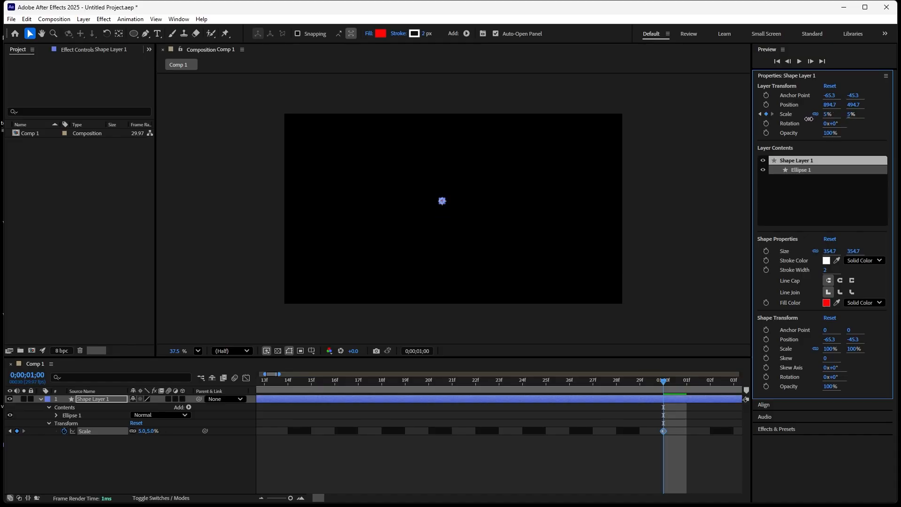
left_click_drag(663, 385, 405, 388)
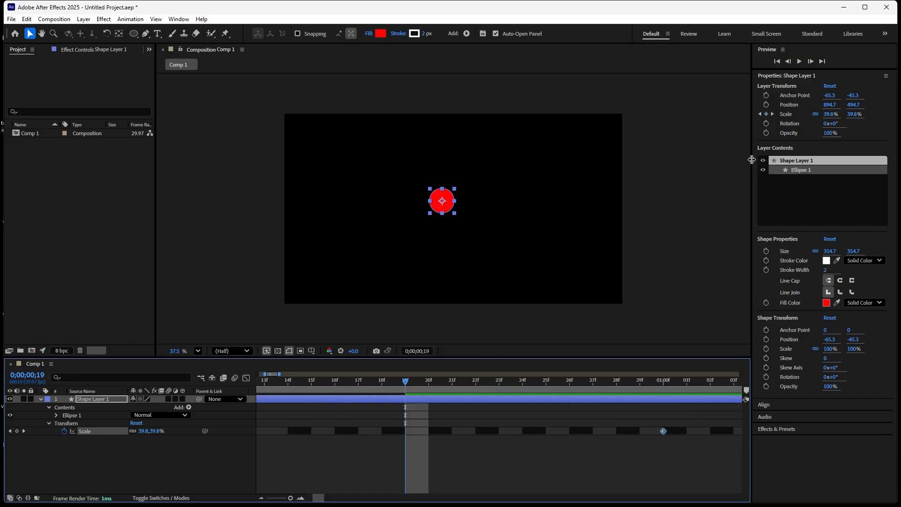
left_click(760, 114)
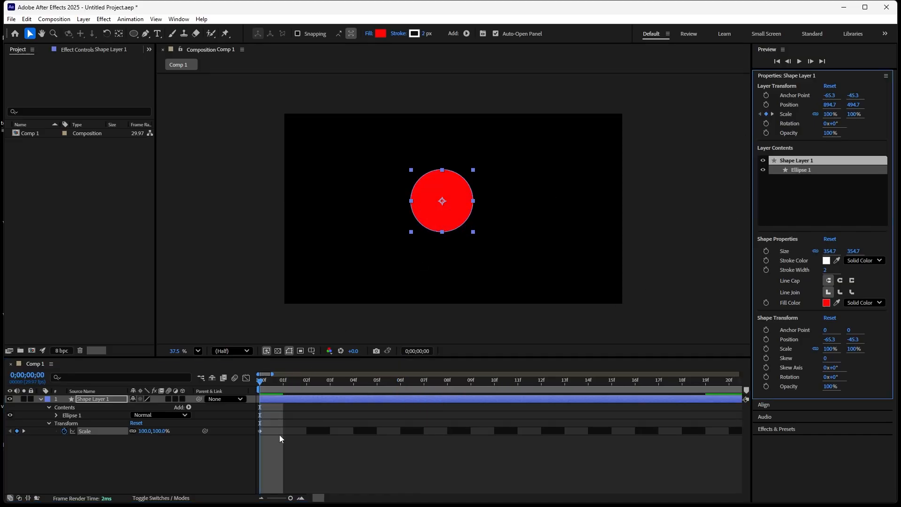
Shorten the work area to end just past the one-second Scale keyframe and preview the shrinking animation
left_click_drag(291, 499, 269, 498)
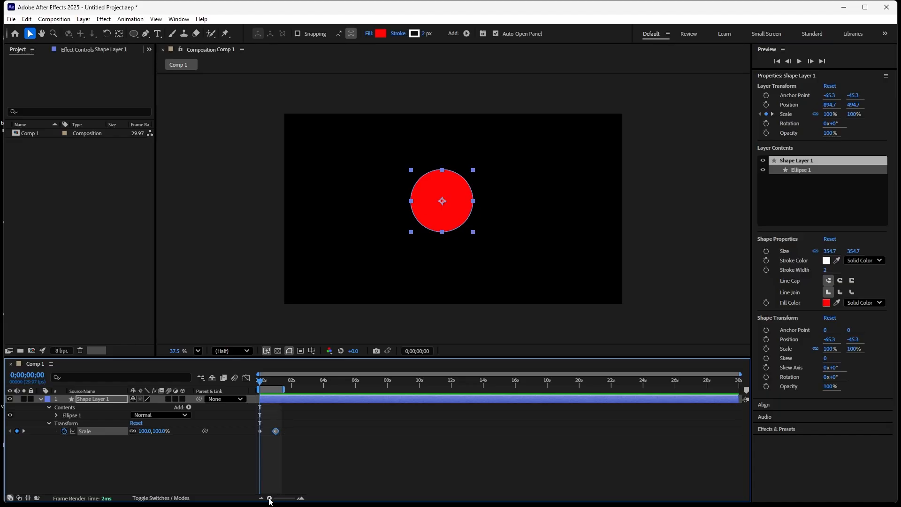
left_click_drag(270, 499, 294, 505)
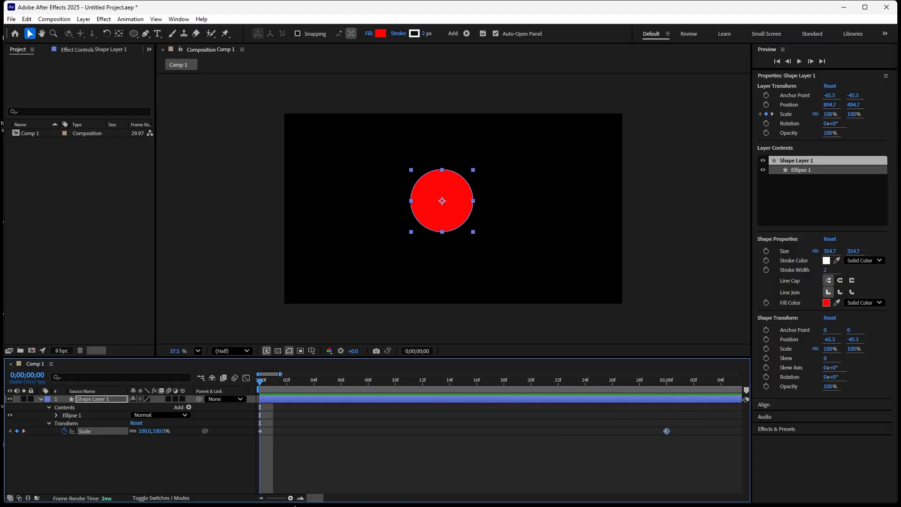
key("minus")
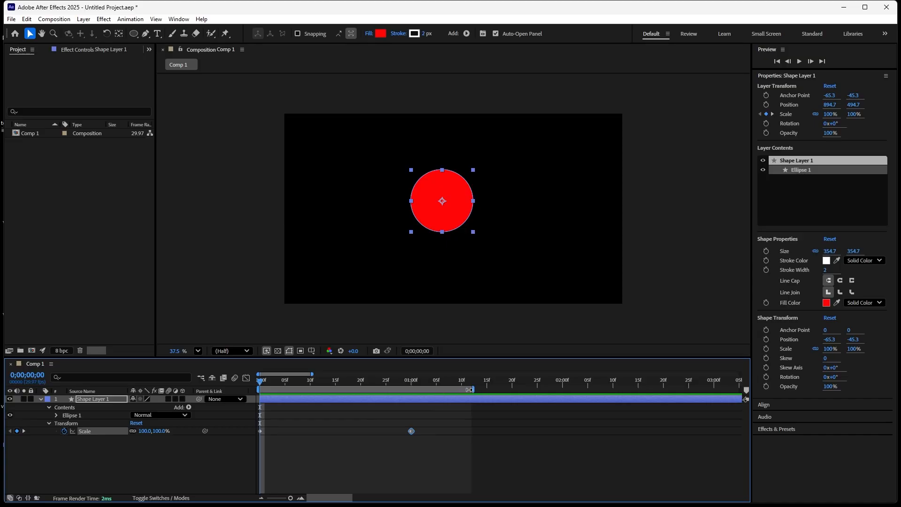
left_click_drag(470, 390, 422, 392)
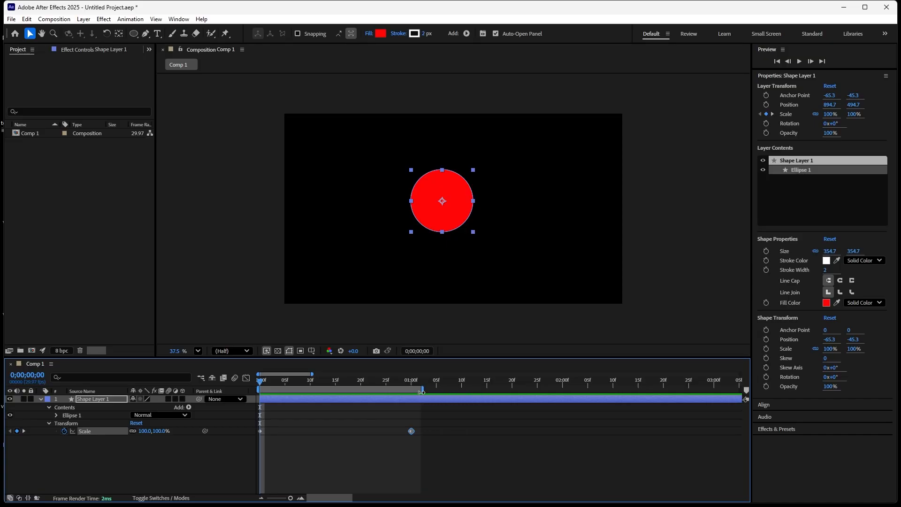
key("space")
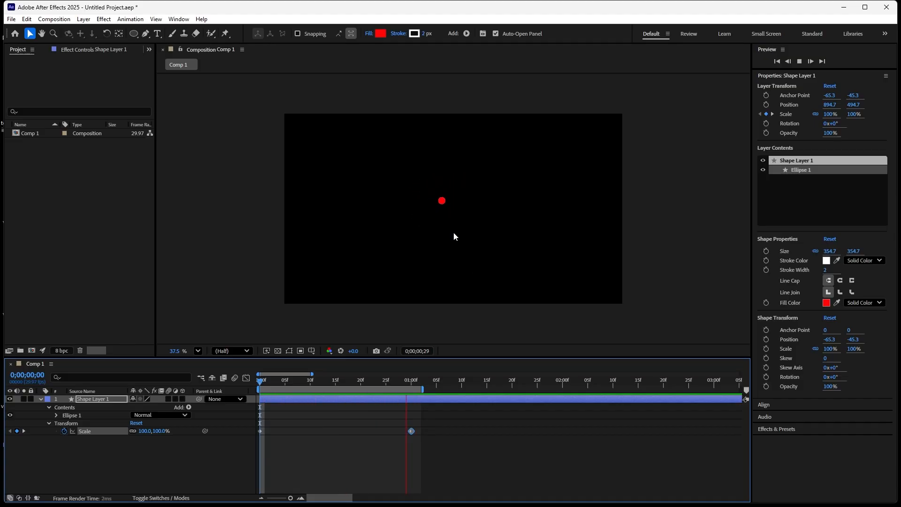
key("space")
Apply Easy Ease to both Scale keyframes and preview the eased animation
left_click(446, 441)
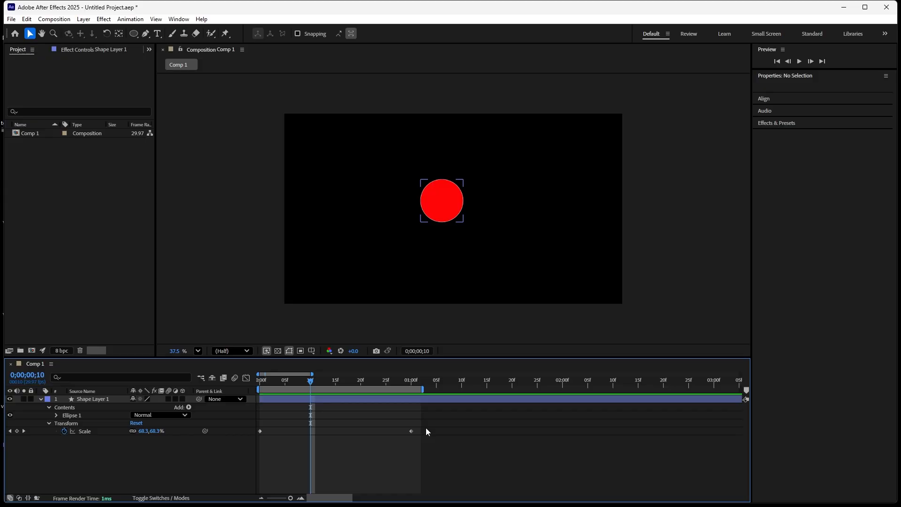
left_click_drag(426, 427, 255, 440)
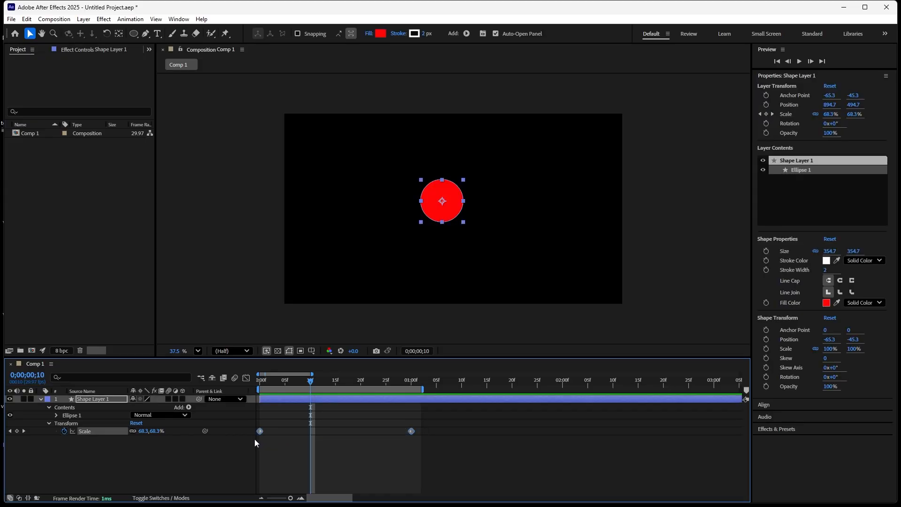
right_click(409, 432)
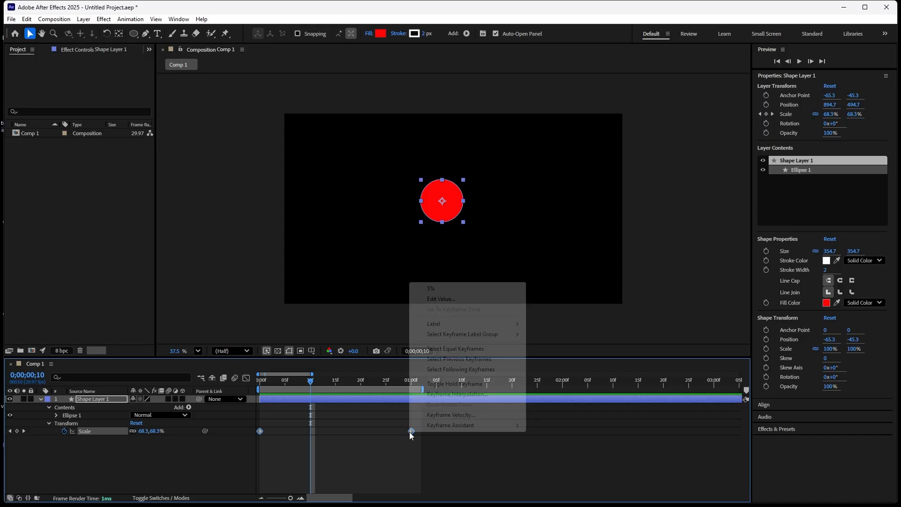
mouse_move(480, 427)
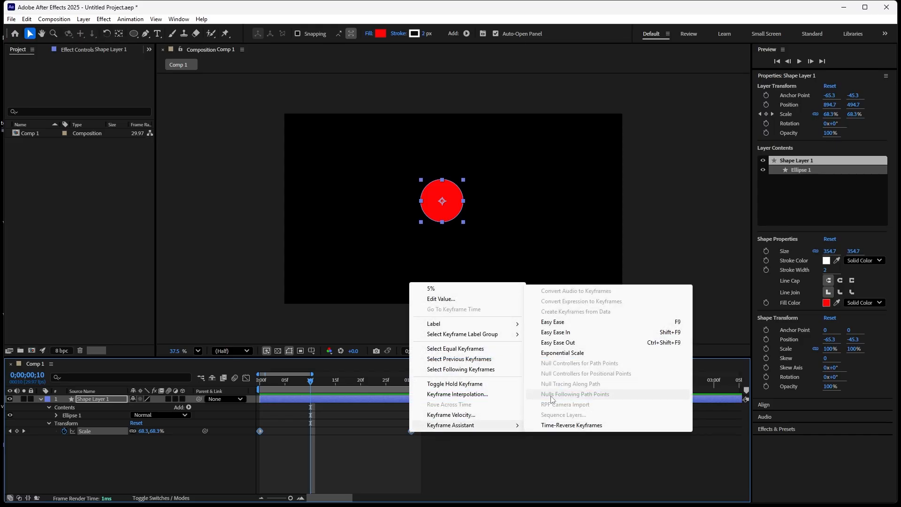
left_click(563, 324)
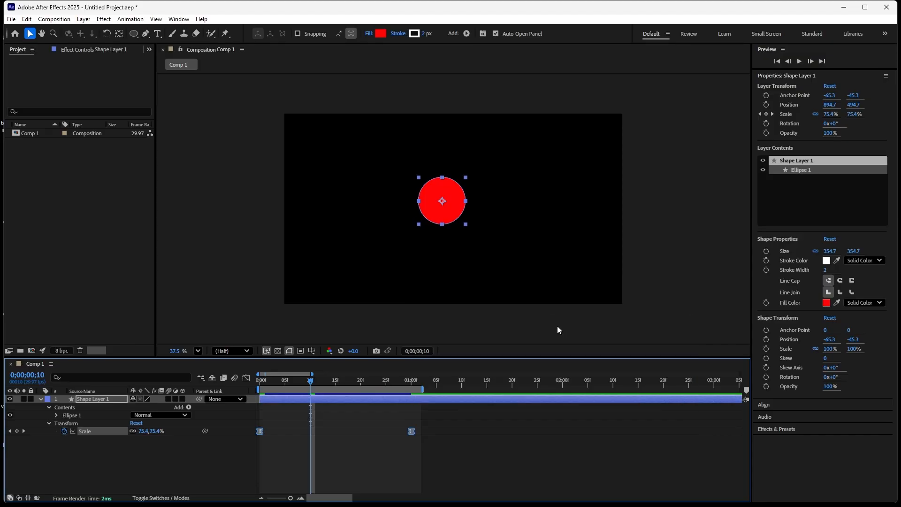
key("space")
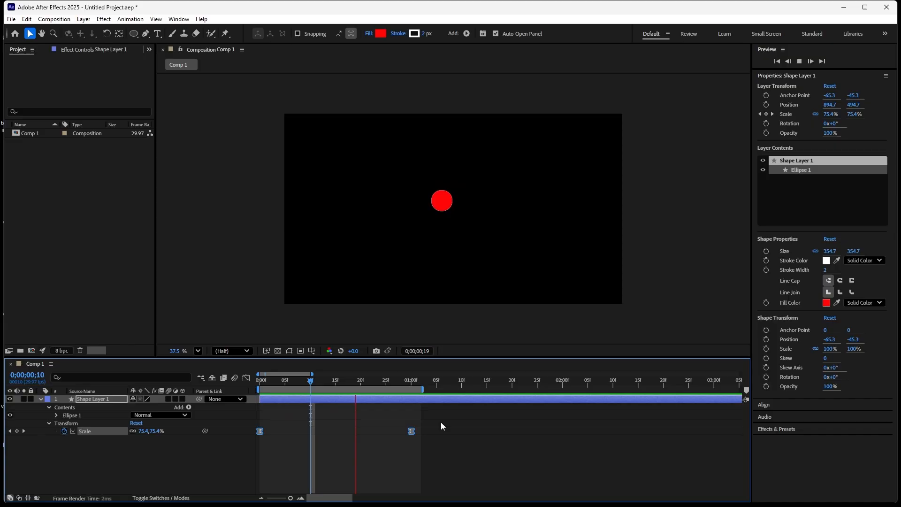
key("space")
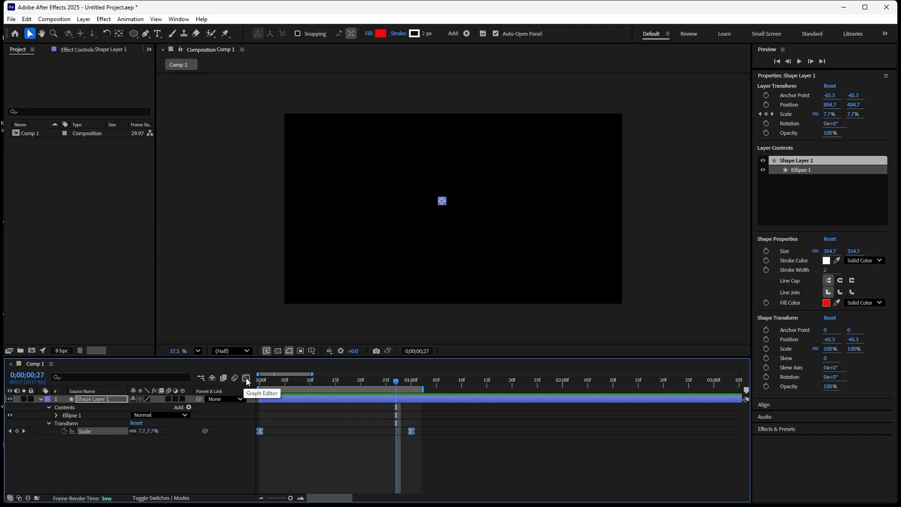
Open the Graph Editor for the Scale property and fit all graphs to the view
left_click(246, 379)
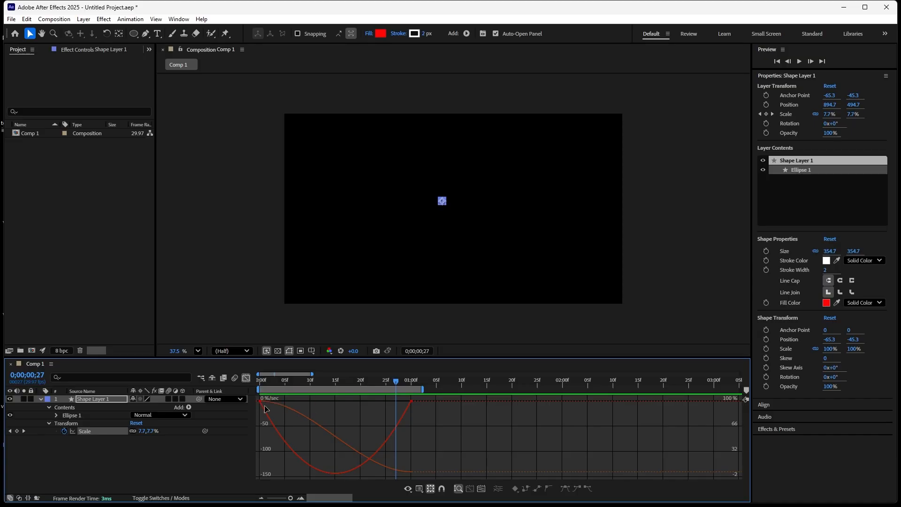
left_click(481, 489)
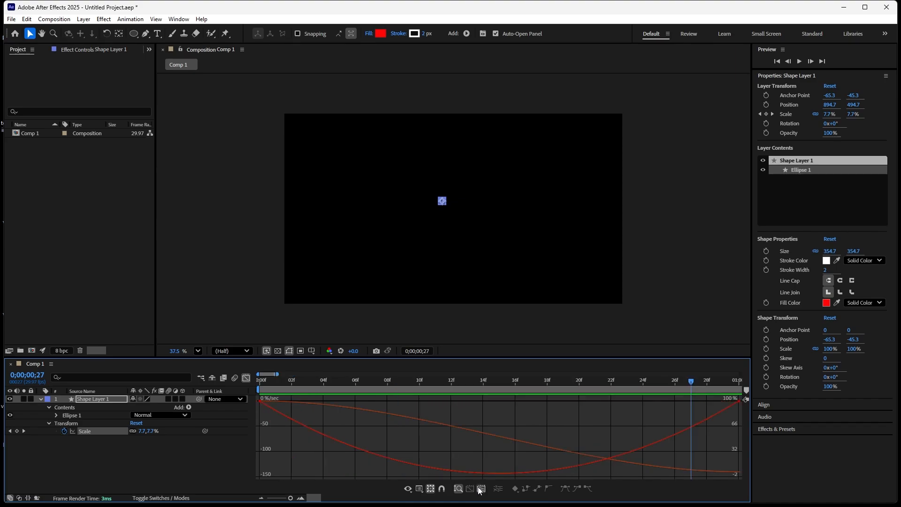
Turn Show Selected Properties off in the Graph Editor and switch it back on
left_click(412, 490)
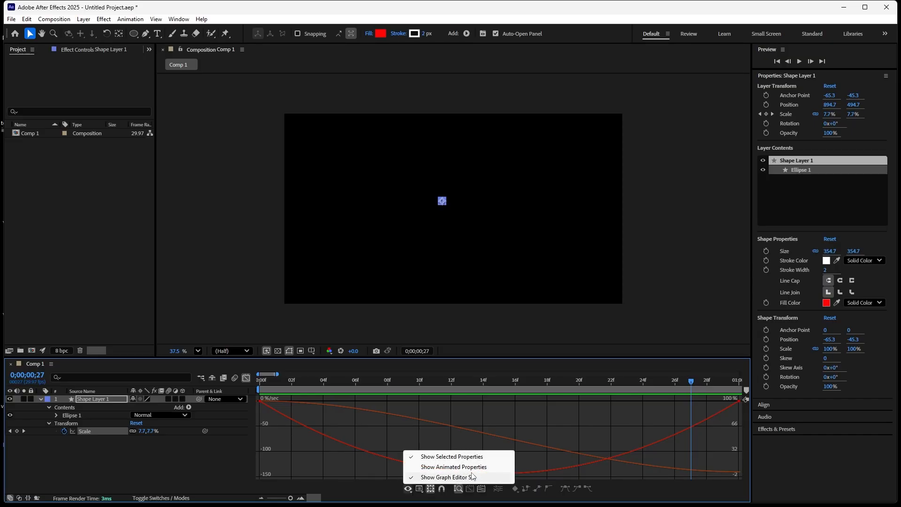
left_click(411, 457)
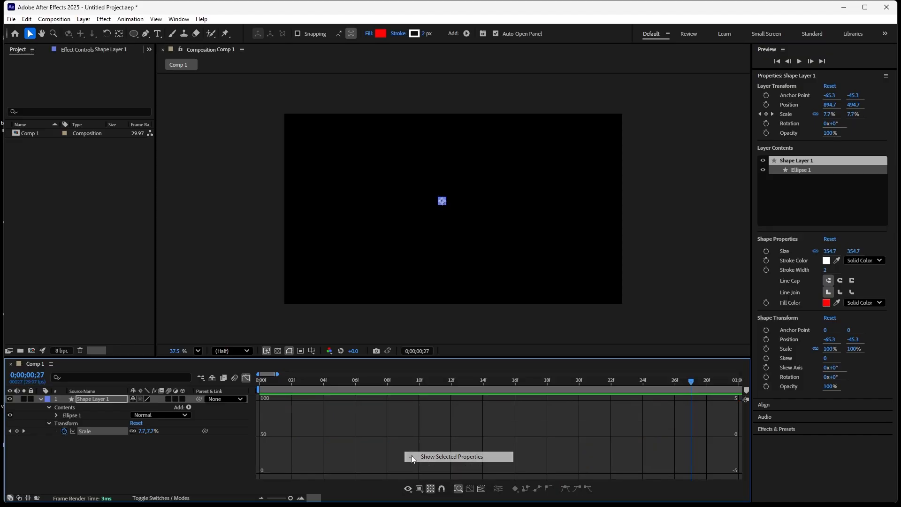
left_click(408, 489)
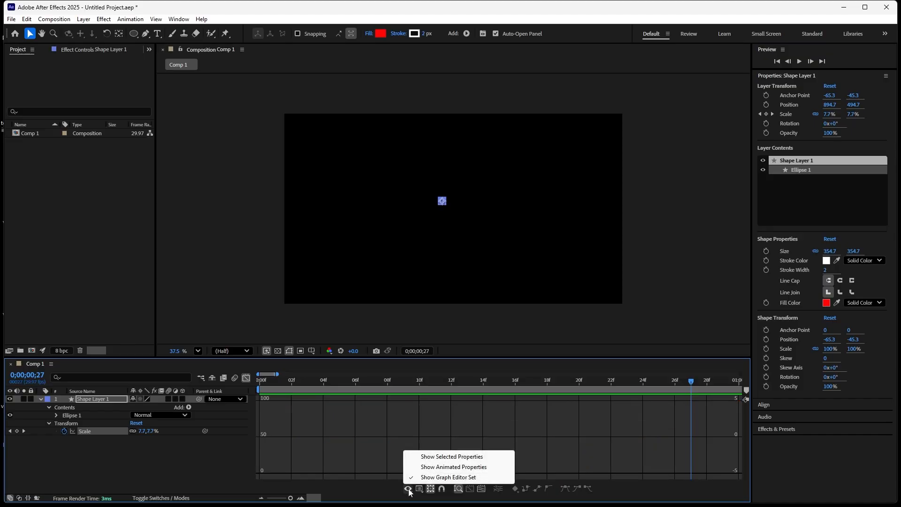
left_click(413, 458)
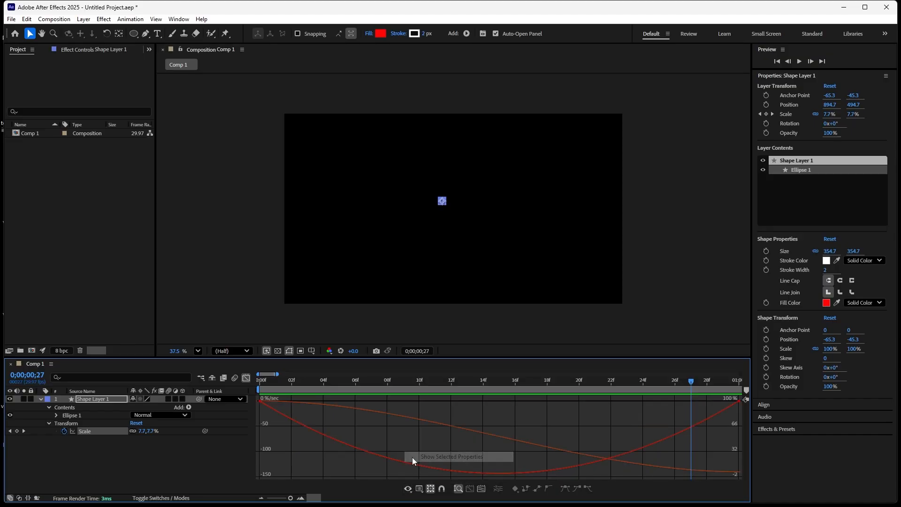
Examine the graph type options and the keyframes at both ends of the Scale speed graph
left_click(421, 491)
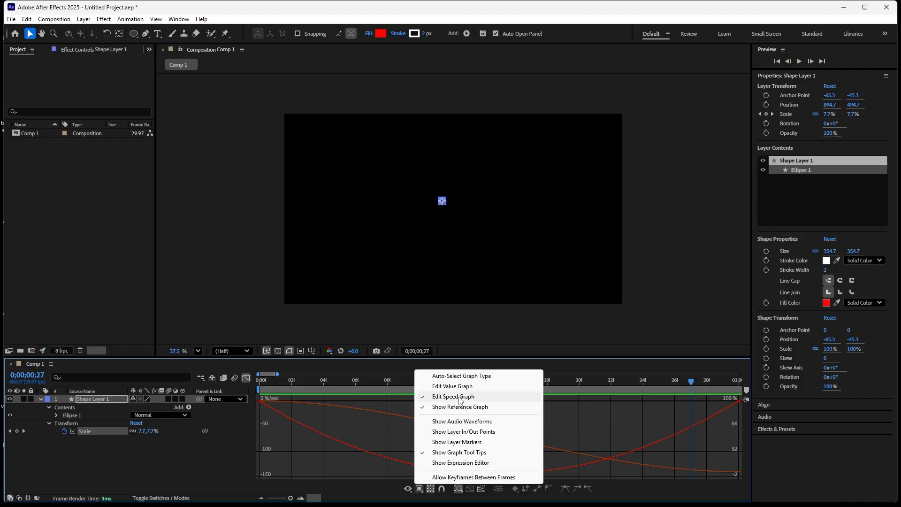
left_click(553, 402)
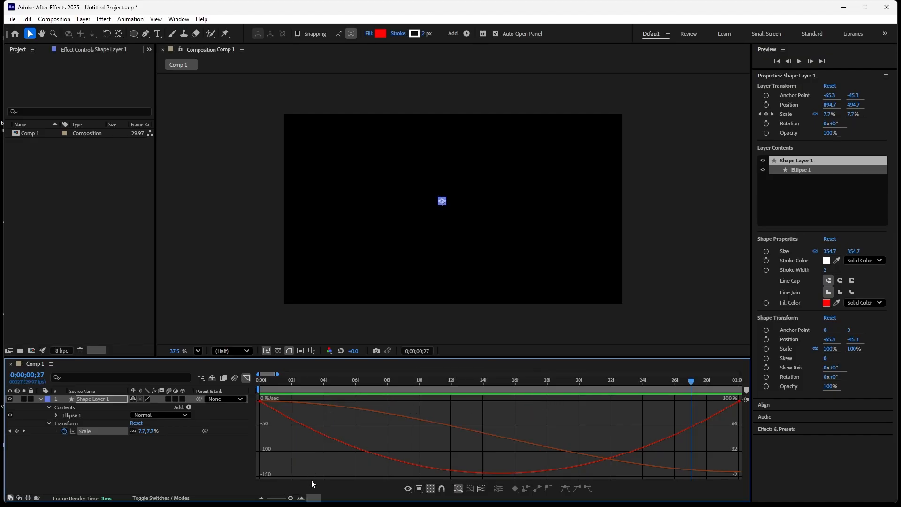
left_click(261, 402)
left_click_drag(738, 401, 737, 403)
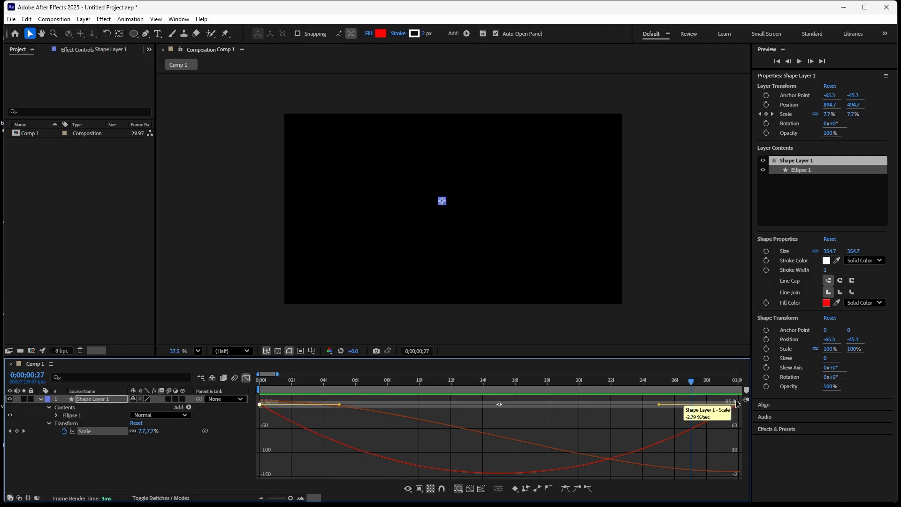
Switch to the keyframe timeline, zoom it, and return to the Graph Editor with all graphs fitted to the view
left_click(245, 378)
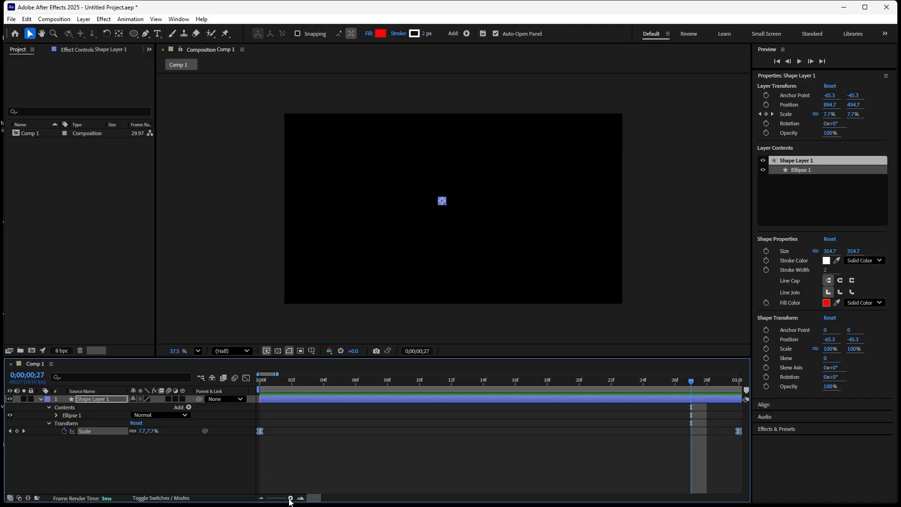
left_click_drag(290, 499, 295, 501)
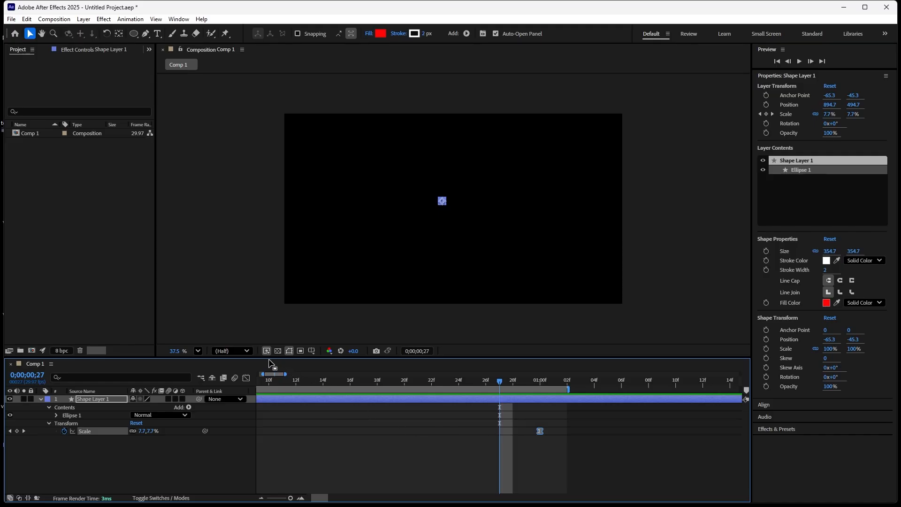
left_click(245, 378)
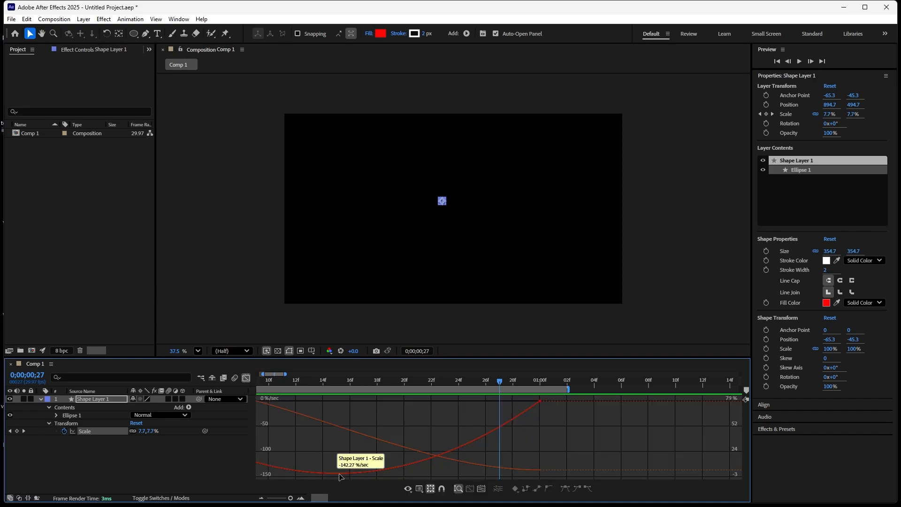
left_click(482, 489)
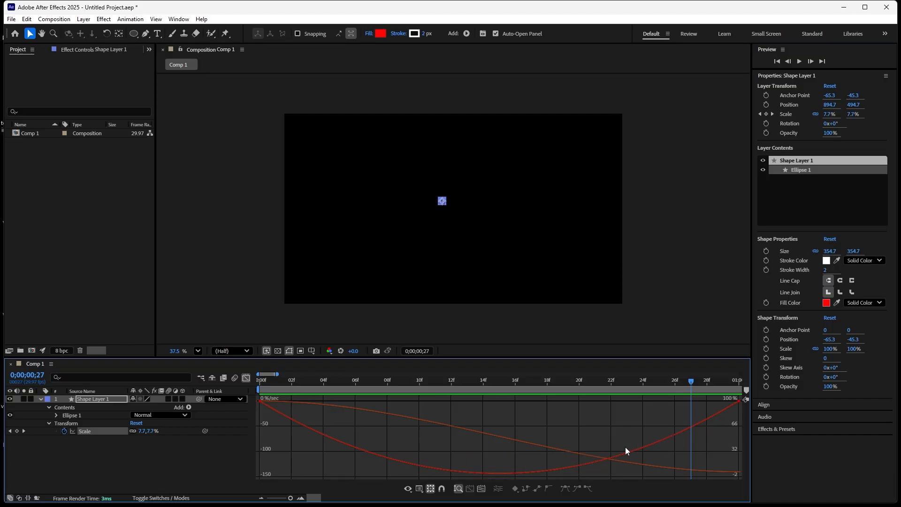
Scrub and preview the Scale animation between 0;00;00;00 and 0;00;01;00, comparing the circle's motion with its speed graph
mouse_move(503, 472)
left_click_drag(690, 381, 441, 427)
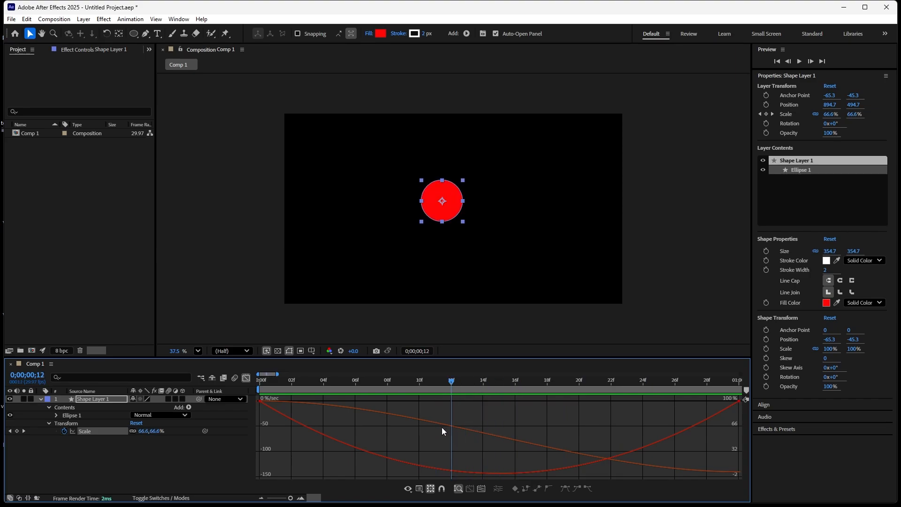
key("space")
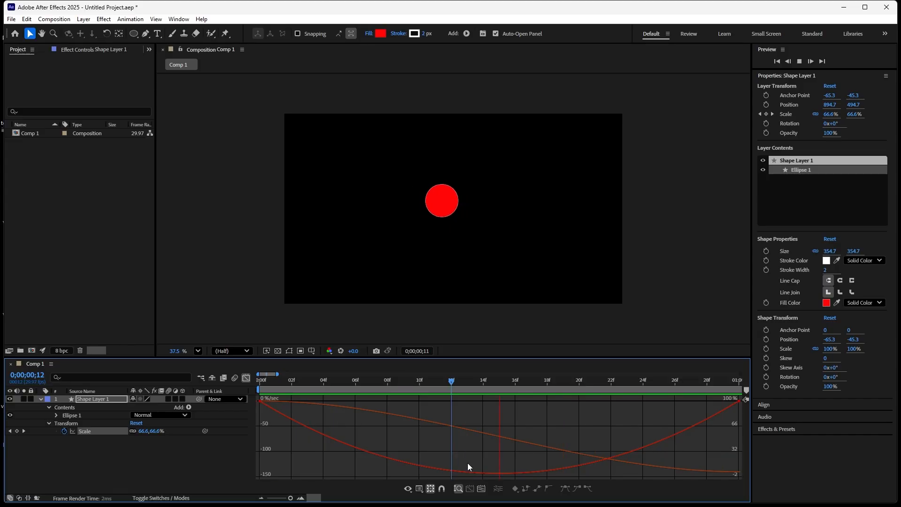
key("space")
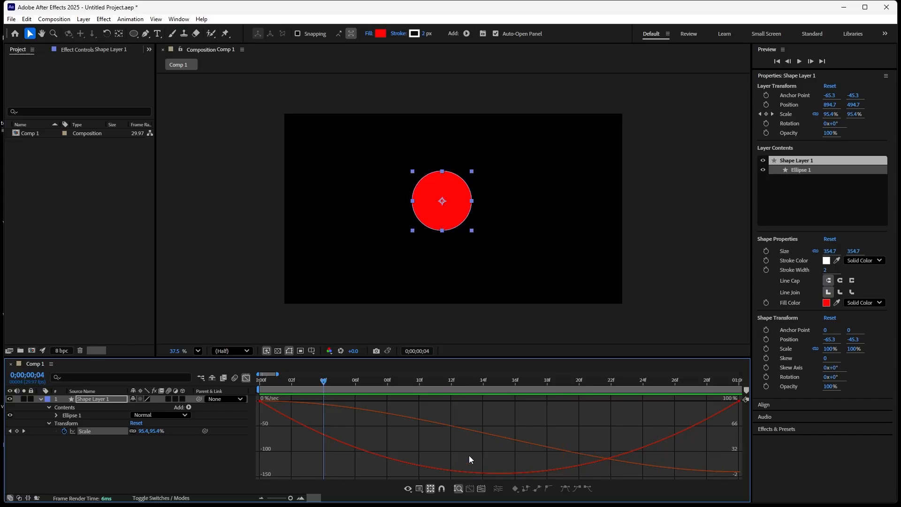
left_click_drag(325, 385, 242, 382)
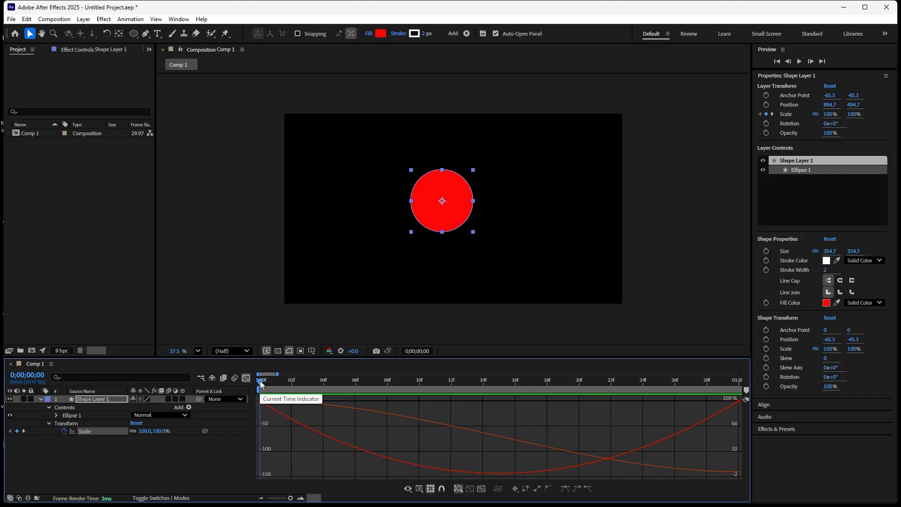
left_click_drag(260, 381, 736, 427)
mouse_move(740, 402)
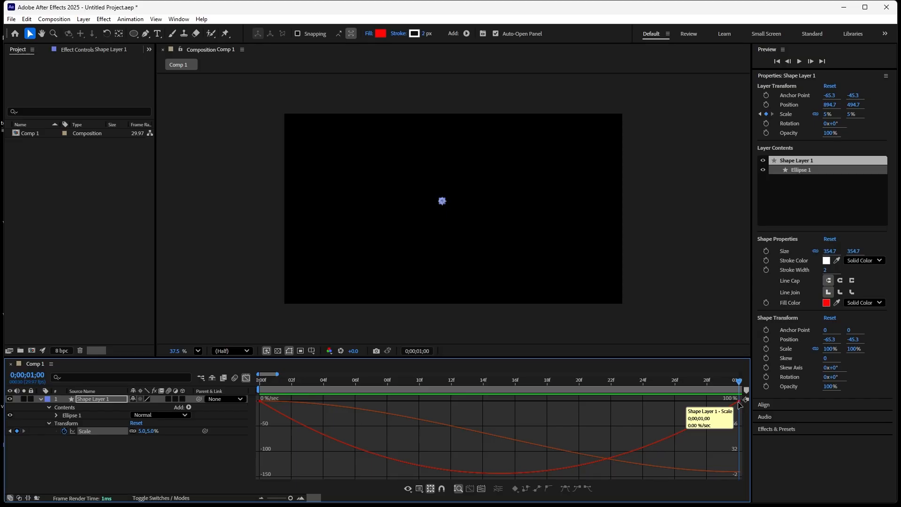
Examine the Easy Ease speed graph near the last Scale keyframe and at 0;00;00;14, preview it, and return to 0;00;00;00
left_click_drag(738, 379, 723, 405)
mouse_move(715, 419)
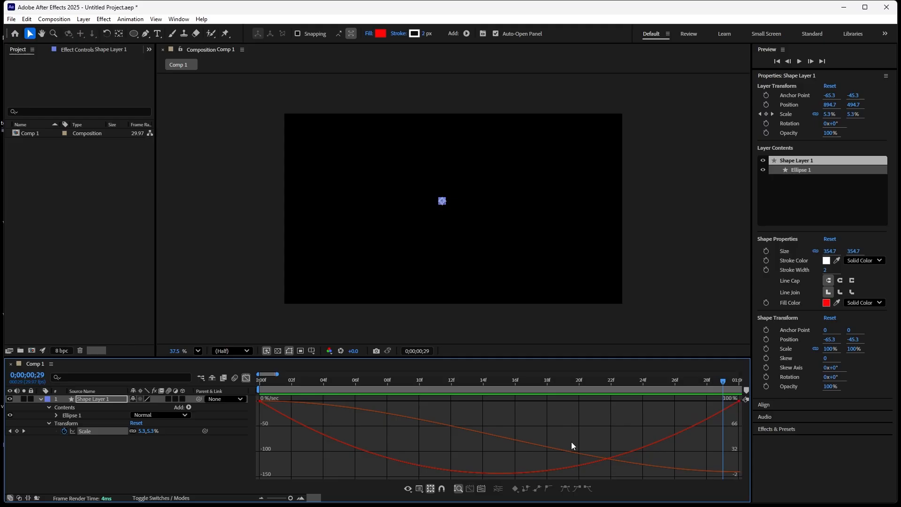
left_click_drag(723, 379, 484, 478)
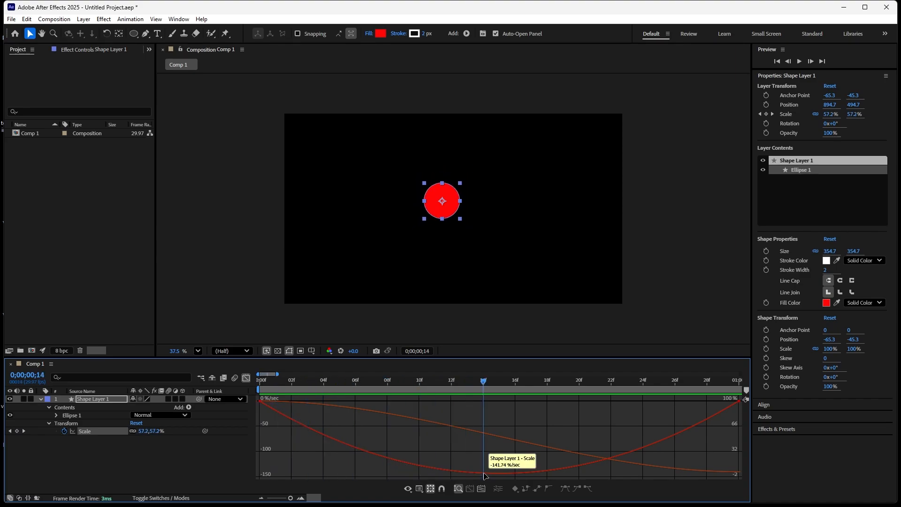
key("space")
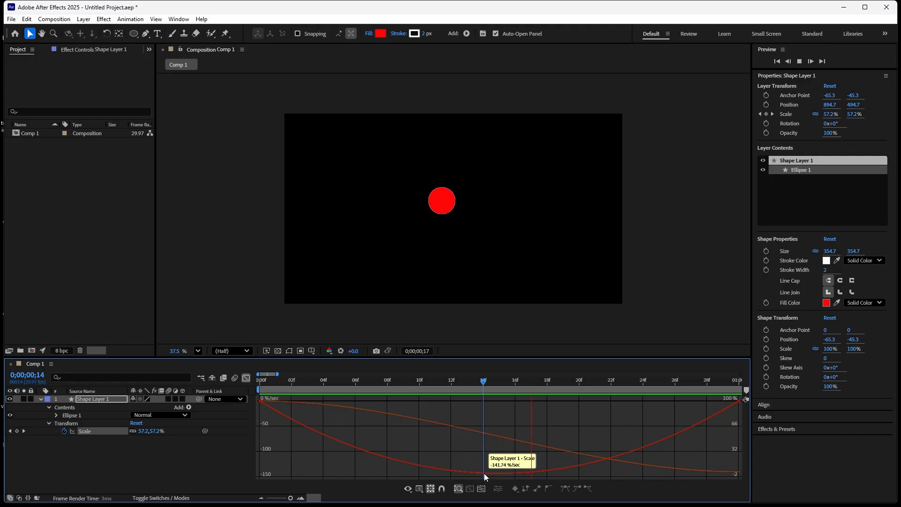
key("space")
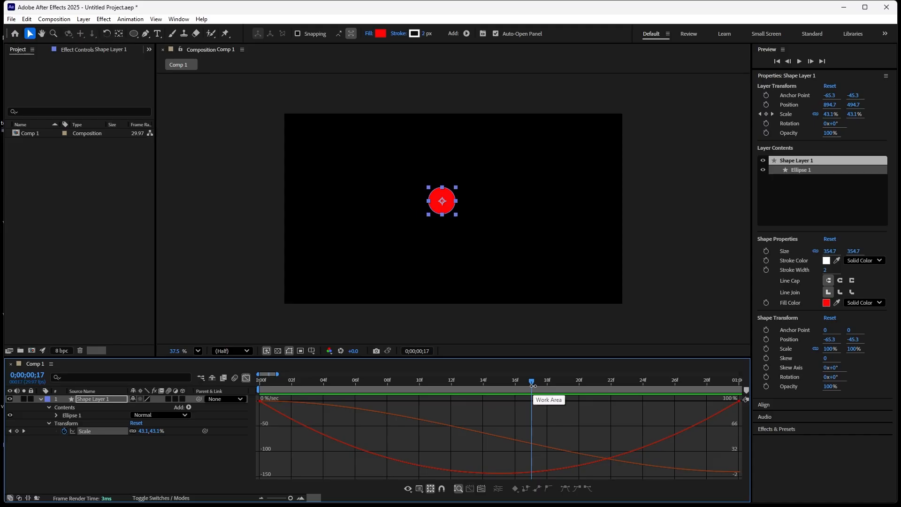
left_click_drag(531, 381, 264, 394)
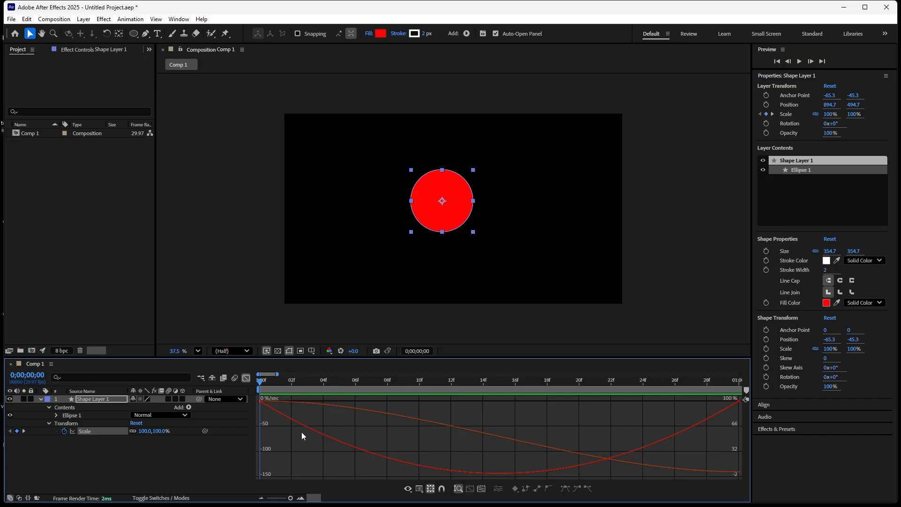
Try lowering the first Scale keyframe's speed to about -95 %/sec, and restore it to 0 %/sec
left_click(261, 403)
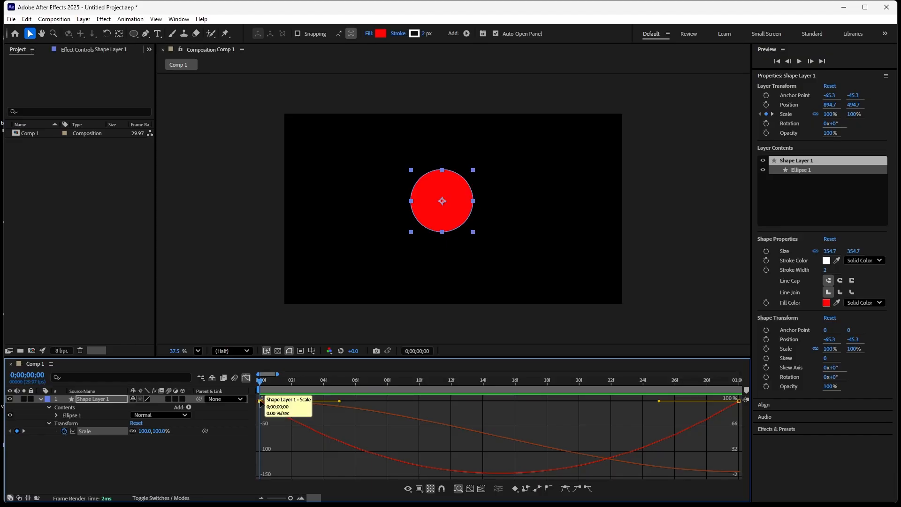
left_click_drag(261, 401, 262, 411)
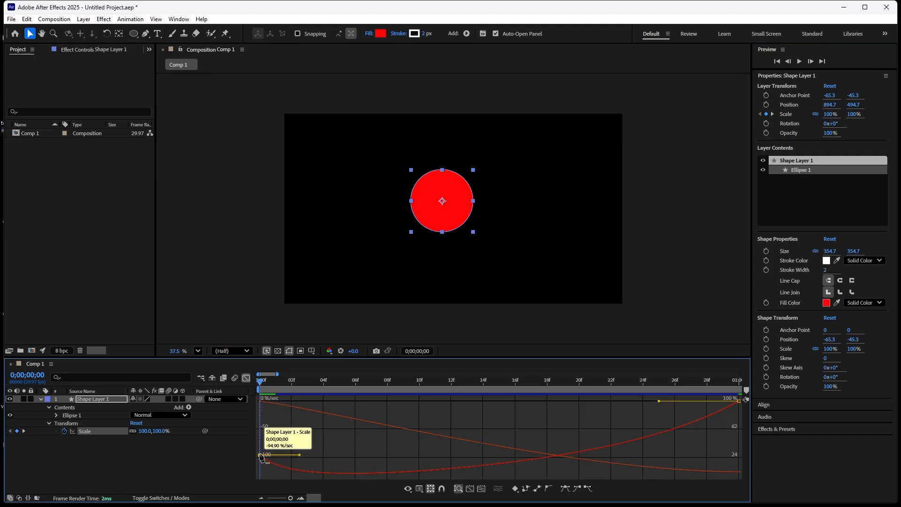
left_click_drag(261, 455, 262, 400)
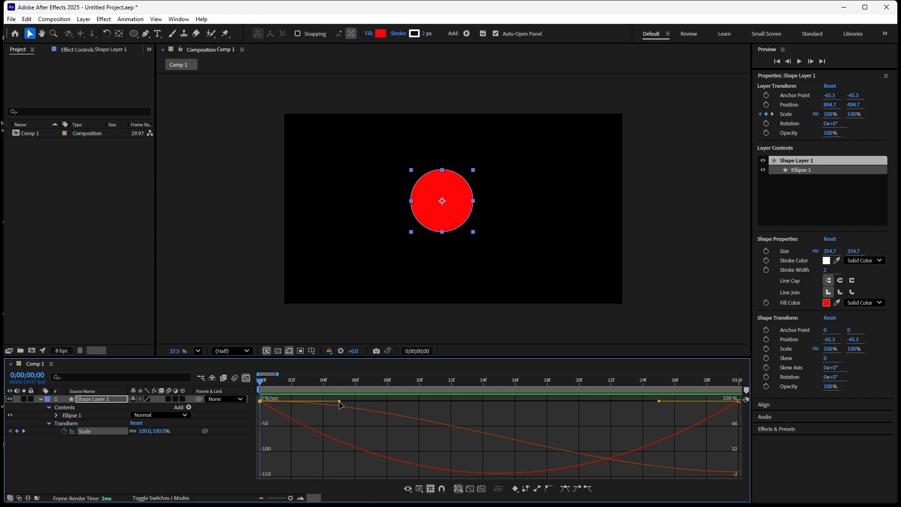
Shorten the first Scale keyframe's outgoing speed handle almost to the keyframe itself and preview the animation
left_click_drag(339, 403, 263, 443)
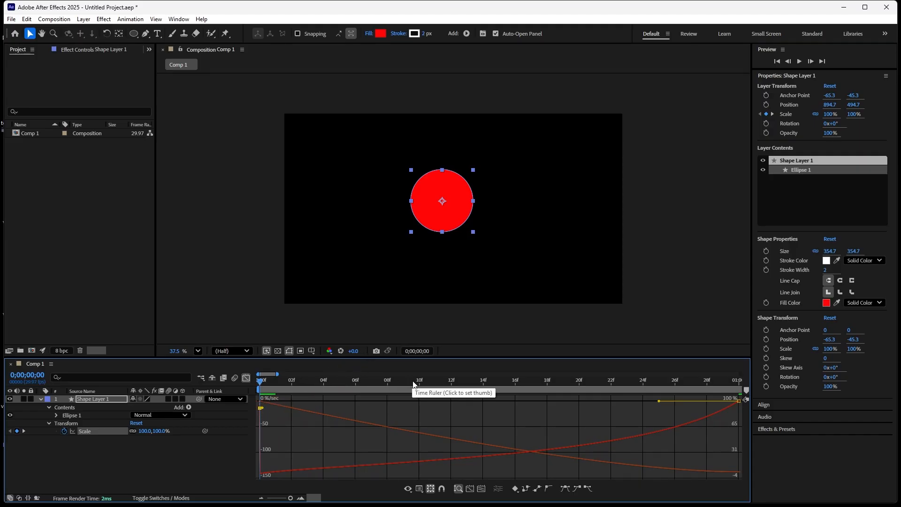
key("space")
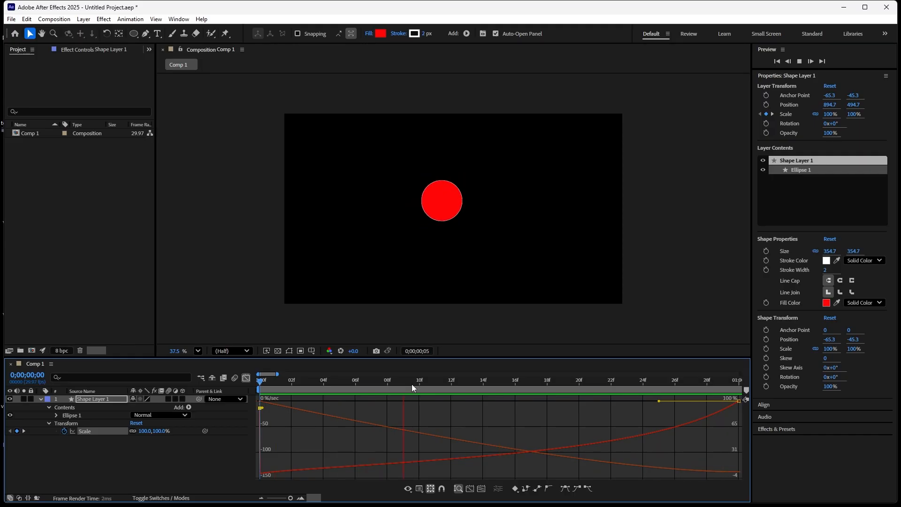
key("space")
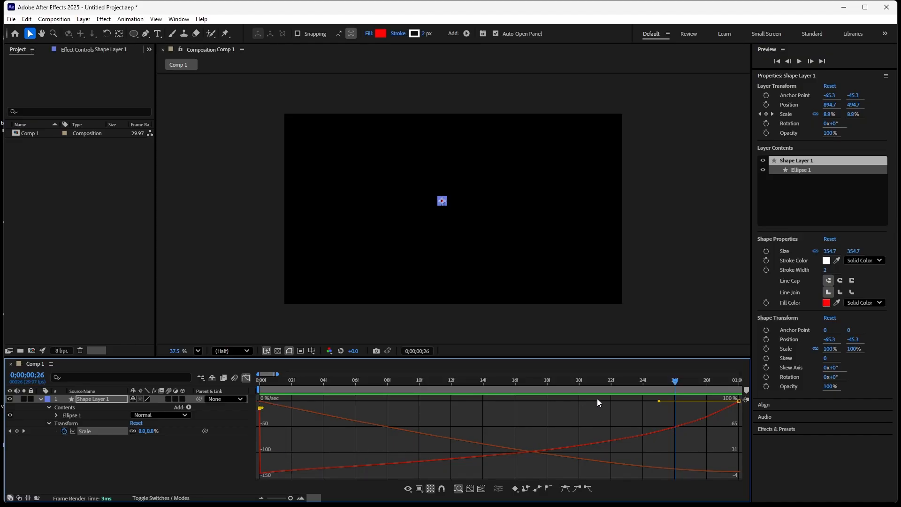
Replay the Scale animation from 0;00;00;00 and examine the speed graph at 0;00;01;00 and 0;00;00;19
left_click_drag(675, 385, 263, 430)
key("space")
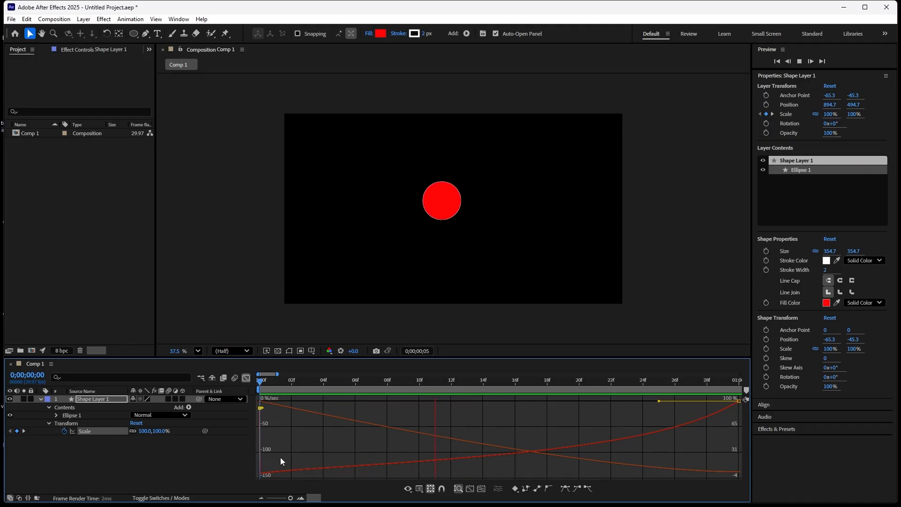
key("space")
left_click_drag(593, 382, 735, 406)
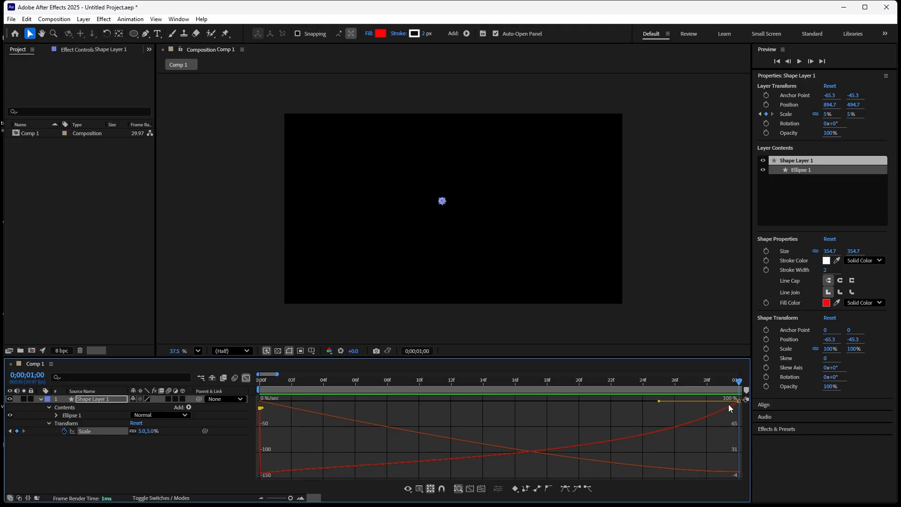
mouse_move(738, 404)
left_click_drag(736, 381, 563, 447)
mouse_move(564, 450)
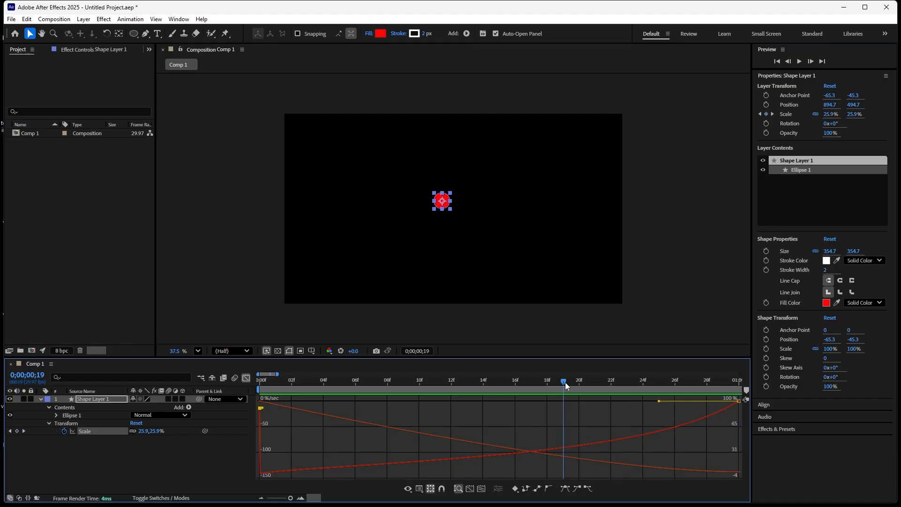
left_click_drag(565, 382, 256, 449)
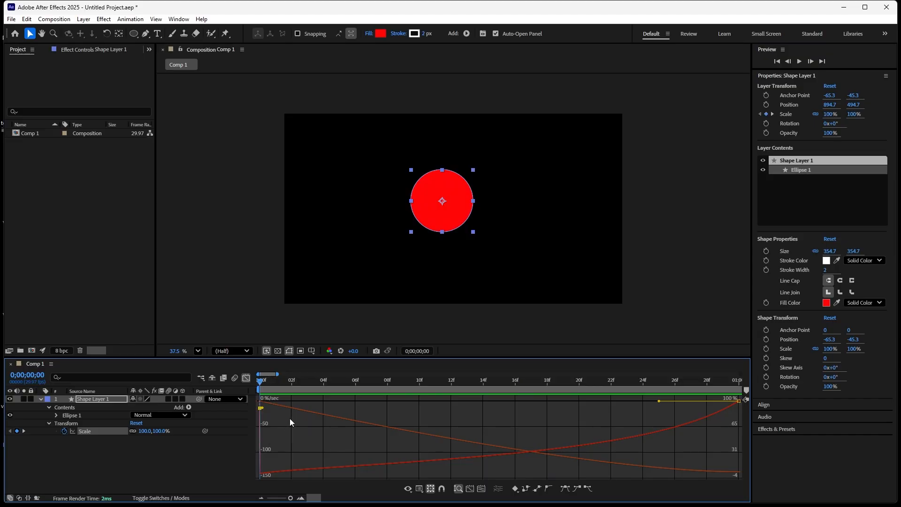
key("space")
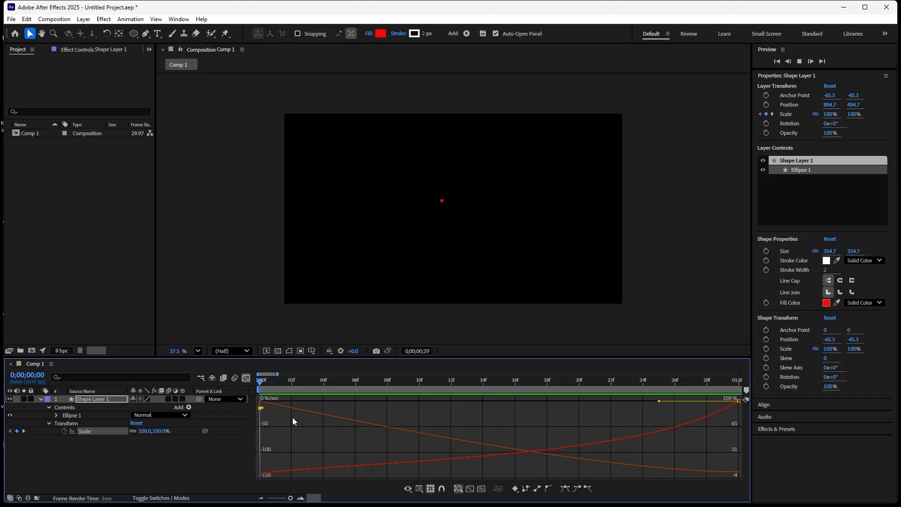
key("space")
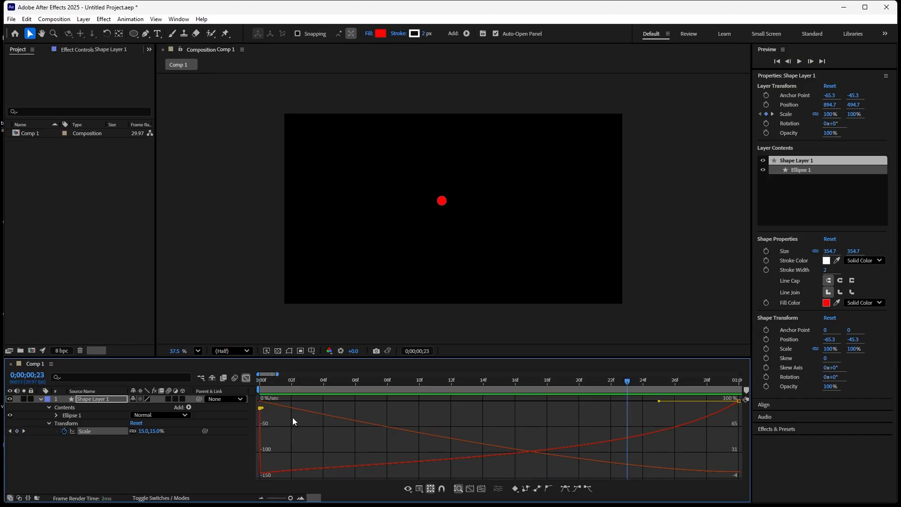
Raise the first Scale keyframe's speed handle to about 100 %/sec, extend it slightly past frame 8, and preview the animation
left_click_drag(262, 409, 396, 400)
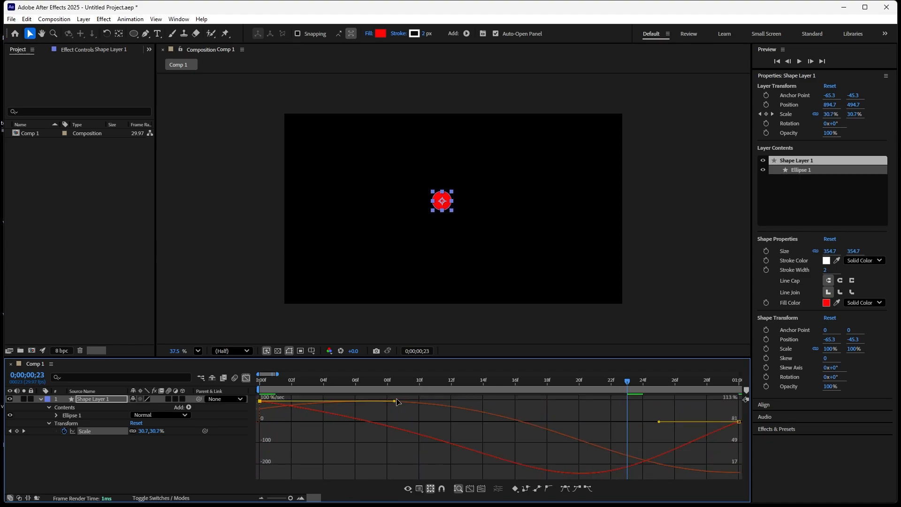
mouse_move(262, 402)
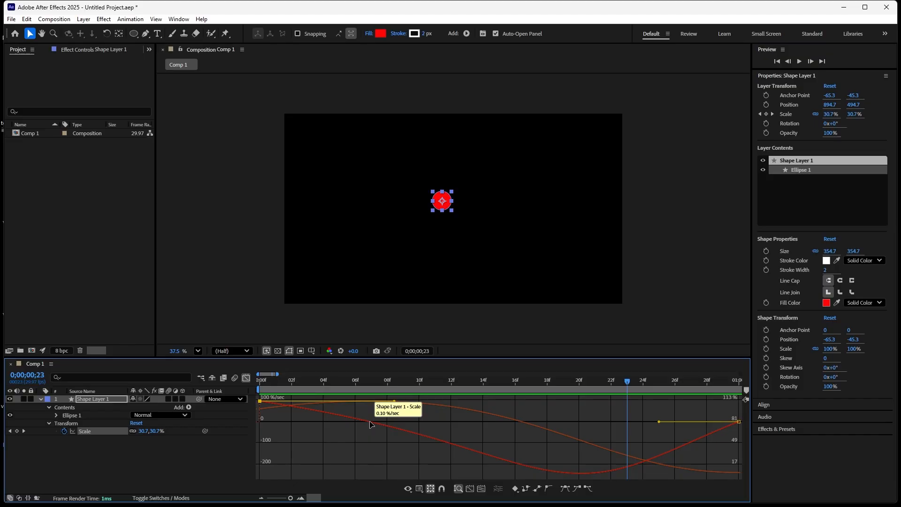
key("space")
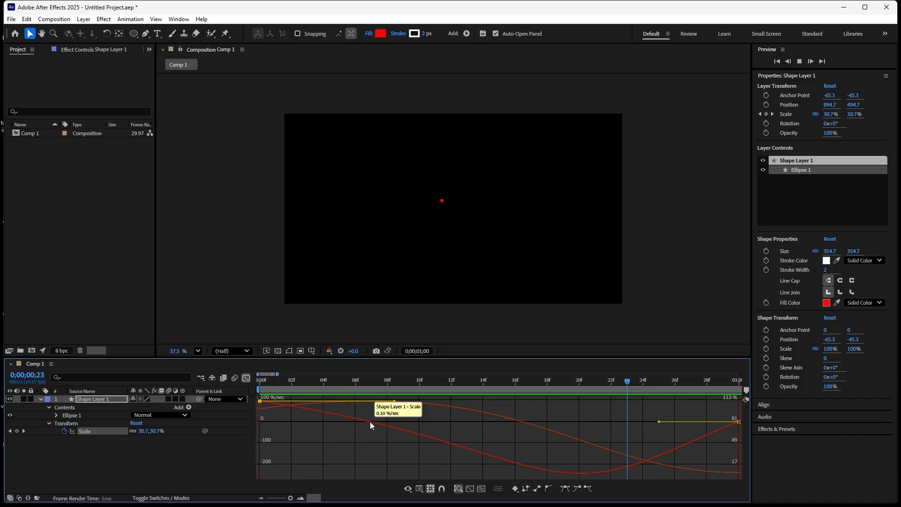
key("space")
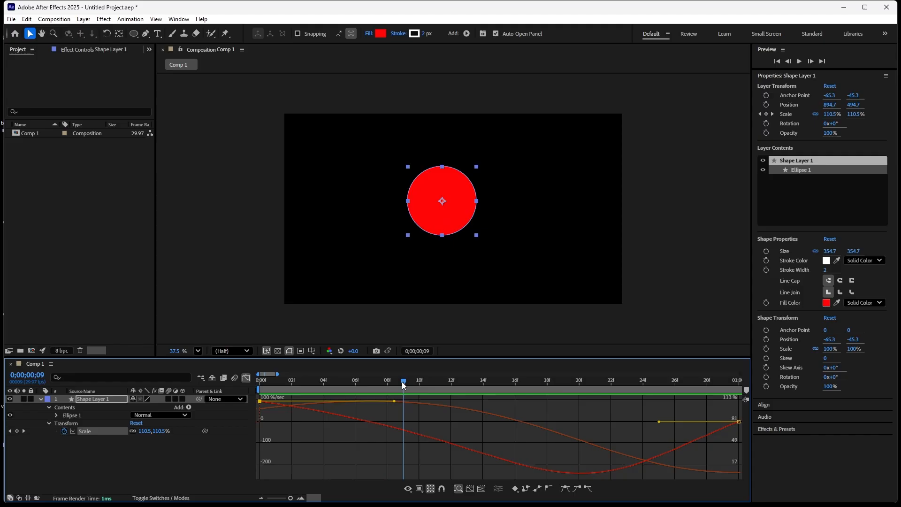
Scrub through 0;00;00;05, 0;00;00;12 and 0;00;00;20 and play the animation, comparing the circle's size change with its speed graph
left_click_drag(403, 382, 261, 383)
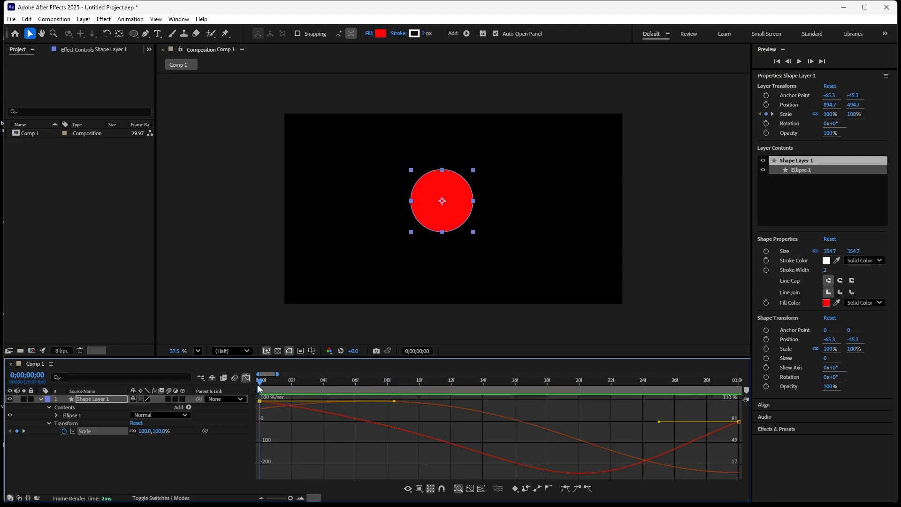
left_click_drag(261, 380, 347, 424)
mouse_move(342, 417)
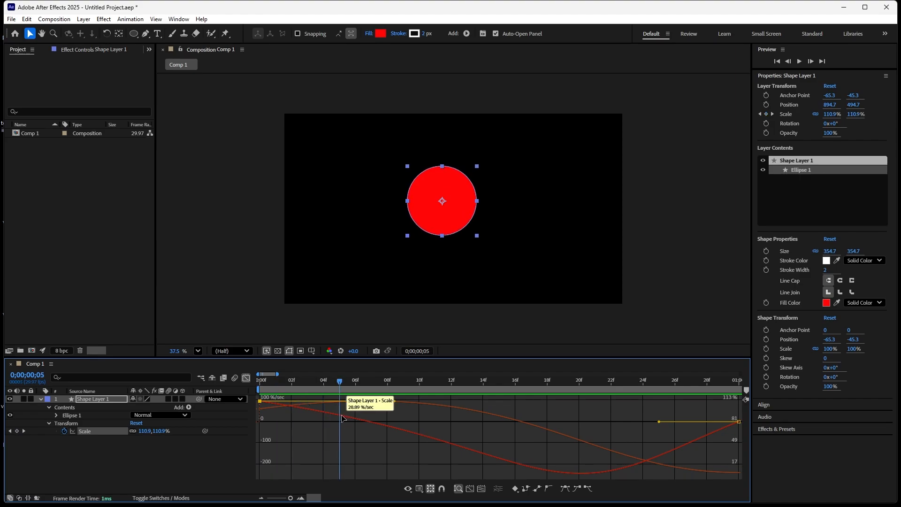
left_click_drag(337, 381, 451, 441)
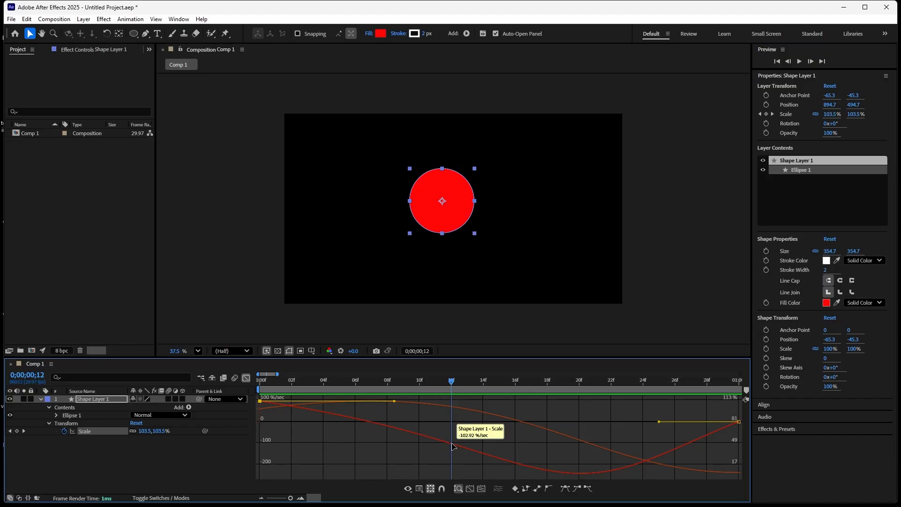
left_click_drag(452, 381, 576, 461)
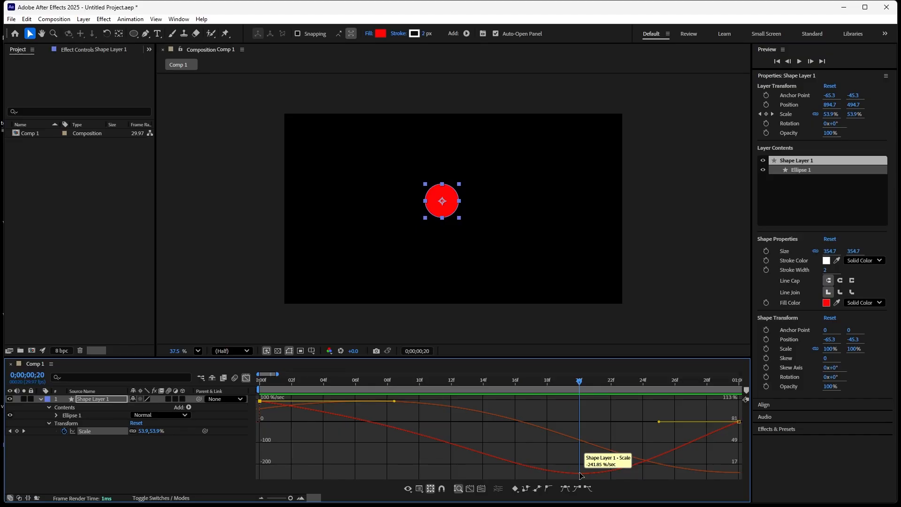
key("space")
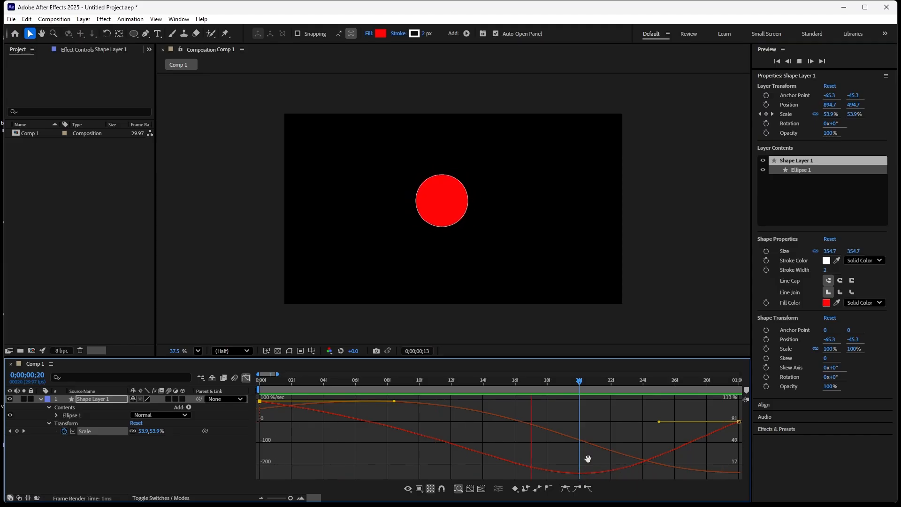
key("space")
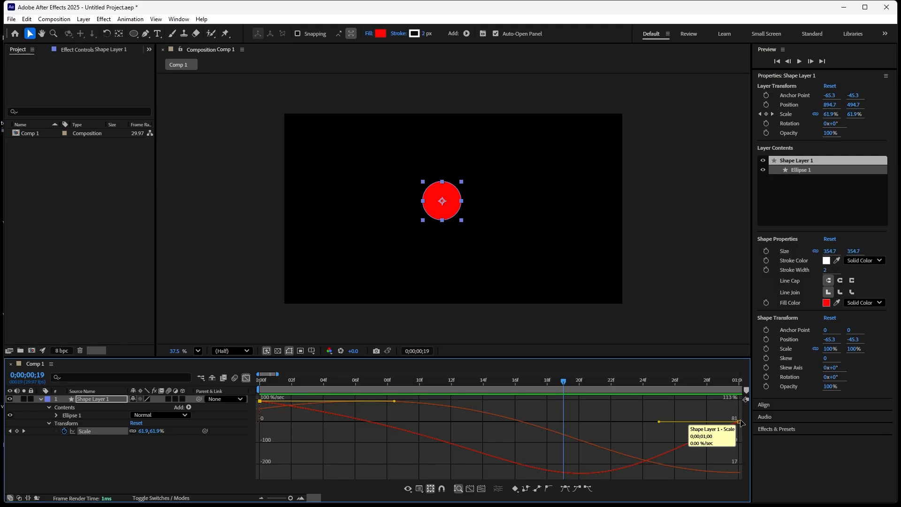
key("space")
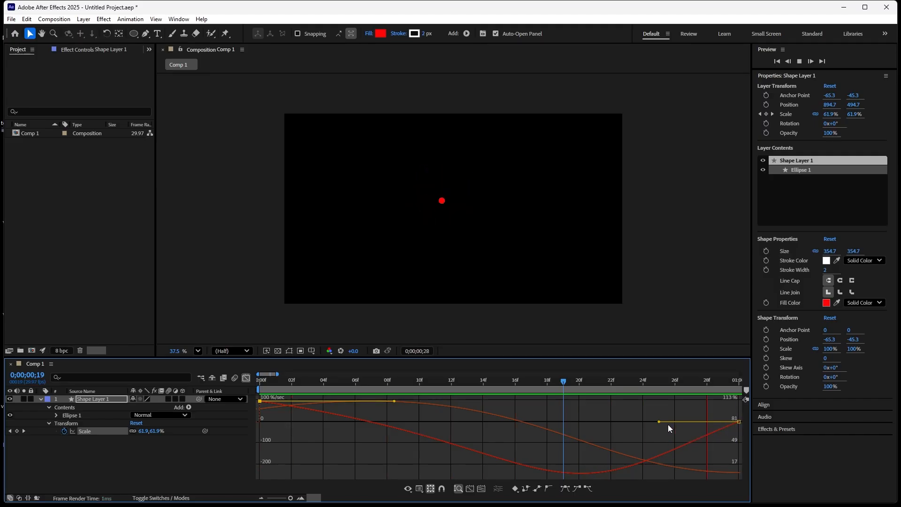
key("space")
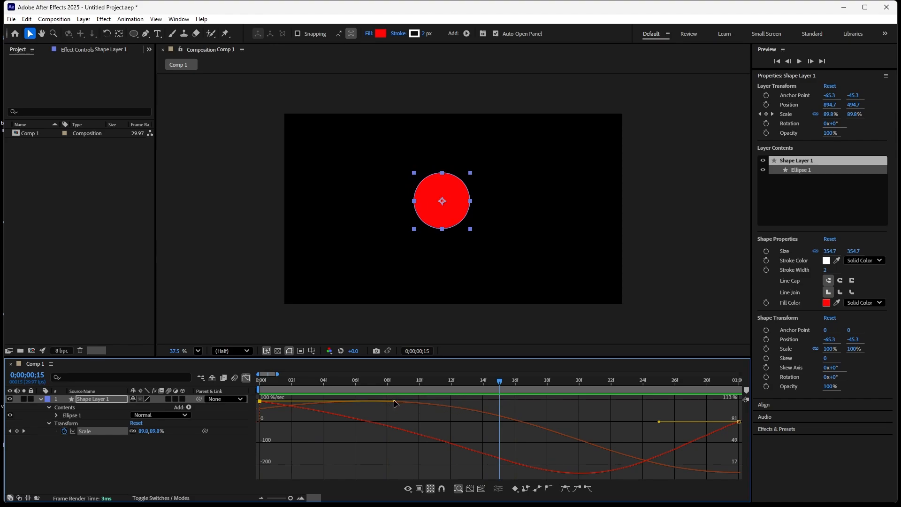
Lower the first Scale keyframe's speed handle to about -135 %/sec, ending just before frame 8, and preview the animation from the start
left_click_drag(394, 403, 382, 451)
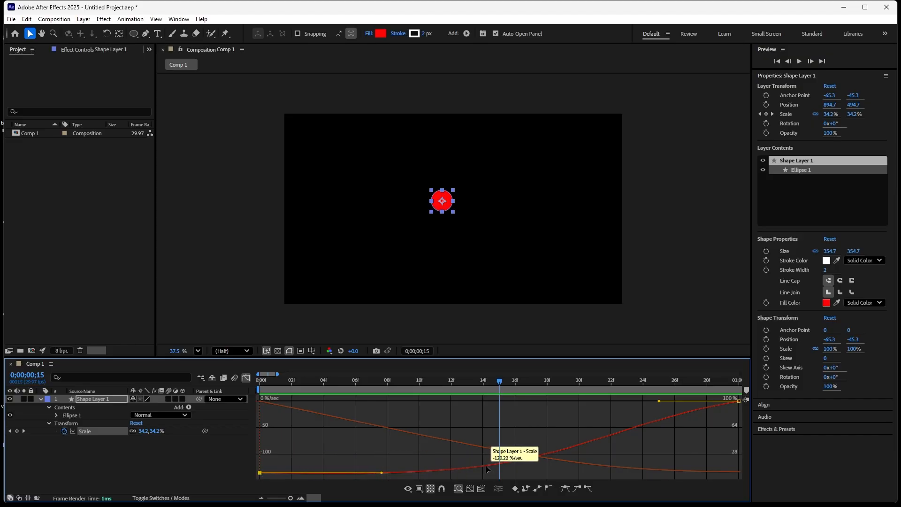
key("space")
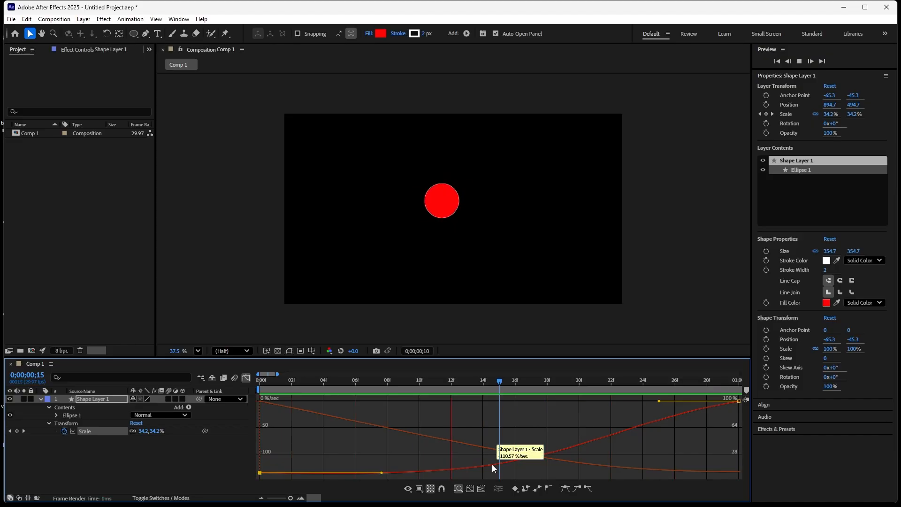
key("space")
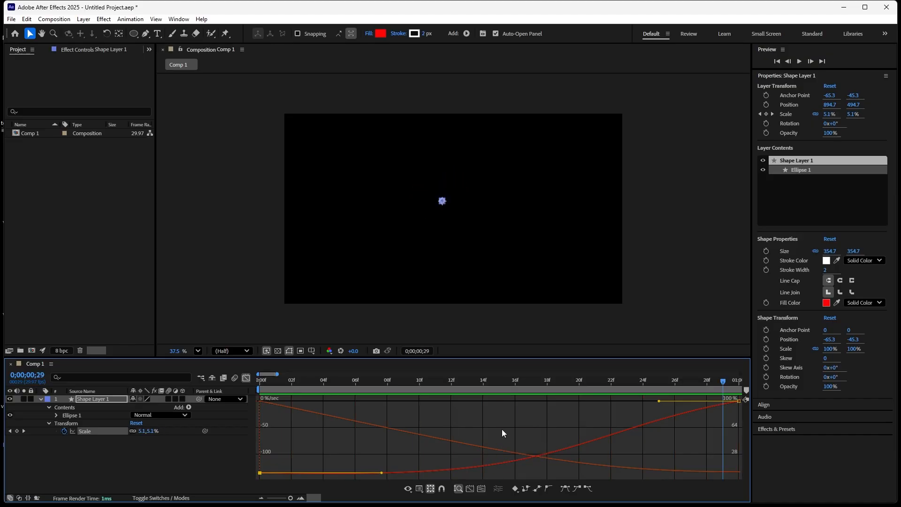
left_click_drag(722, 381, 335, 430)
key("Home")
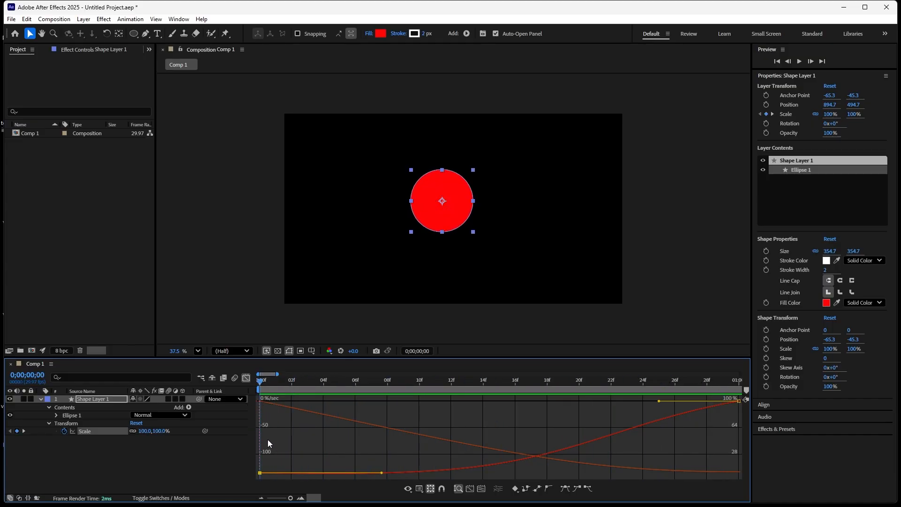
key("space")
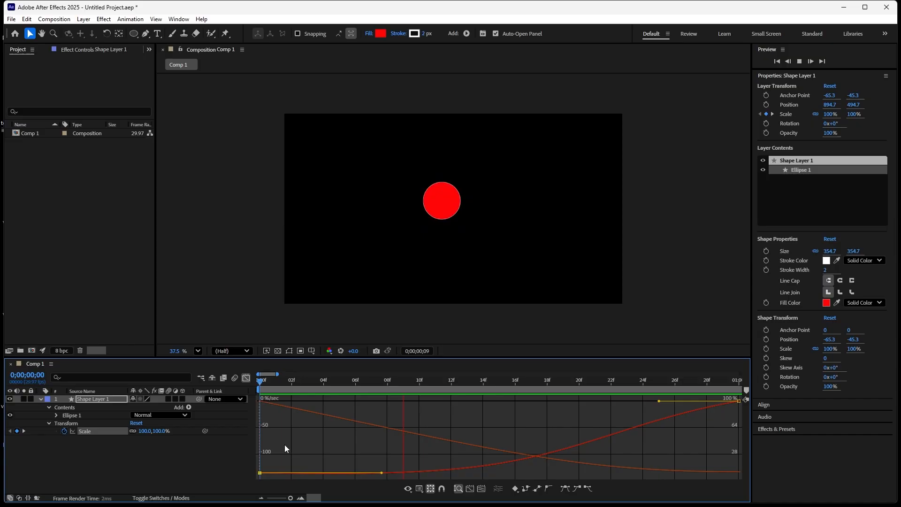
key("space")
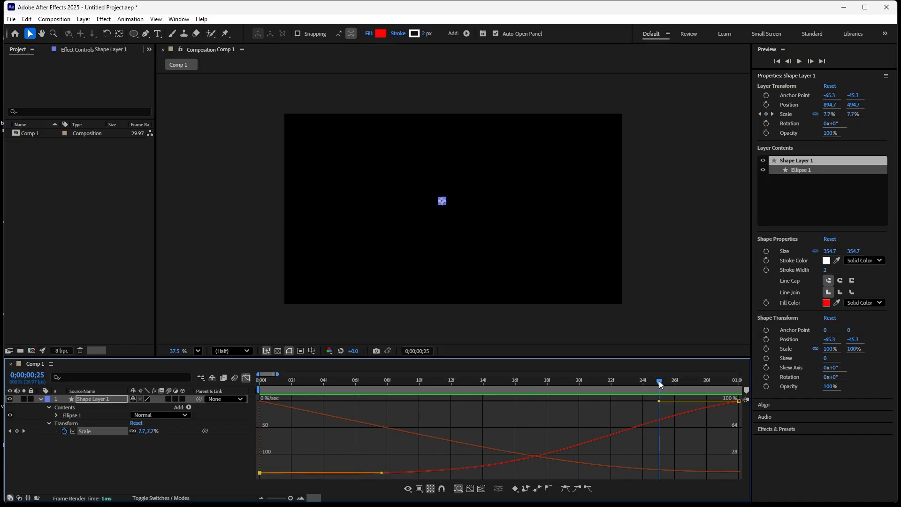
Replay the Scale animation from 0;00;00;00, then scrub to 0;00;01;00 and examine how the speed graph ends
left_click_drag(659, 381, 252, 430)
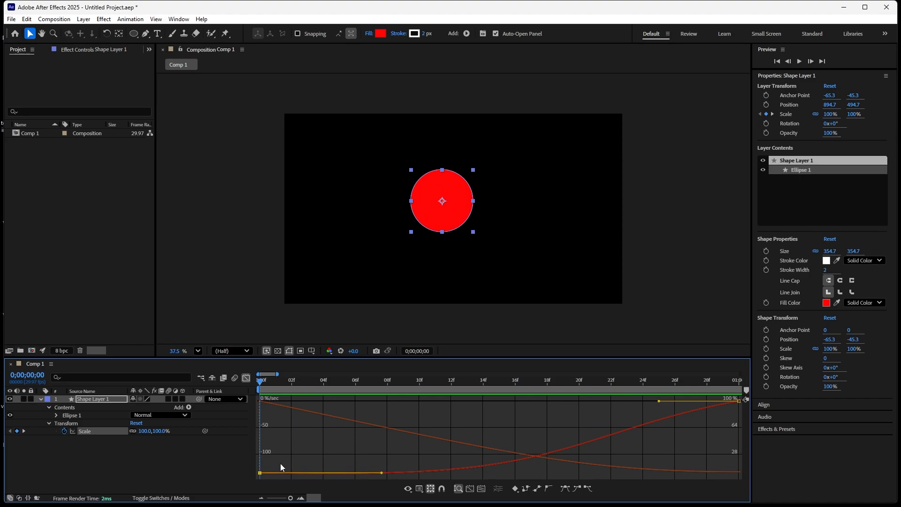
key("space")
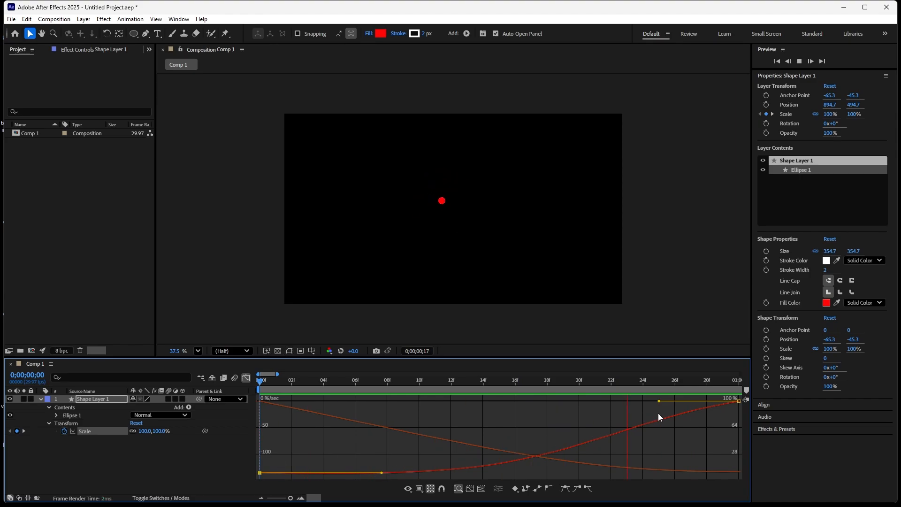
key("space")
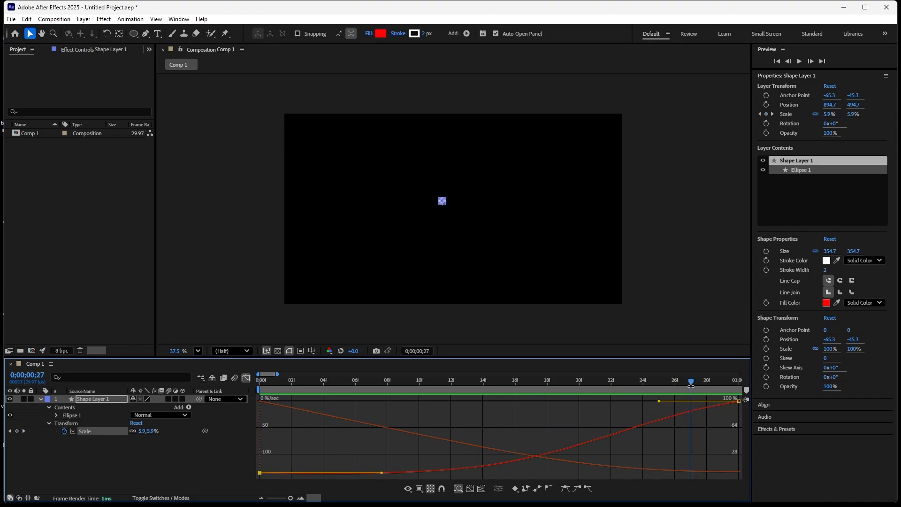
left_click_drag(691, 386, 721, 390)
mouse_move(737, 402)
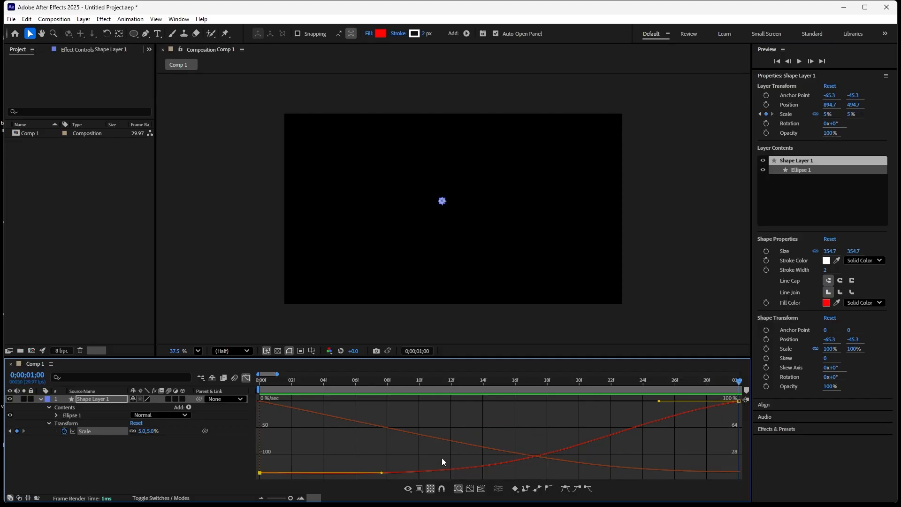
mouse_move(656, 421)
Raise the Scale speed to about 1935 %/sec at the first keyframe and about 1600 %/sec at the last, then preview the animation
mouse_move(261, 473)
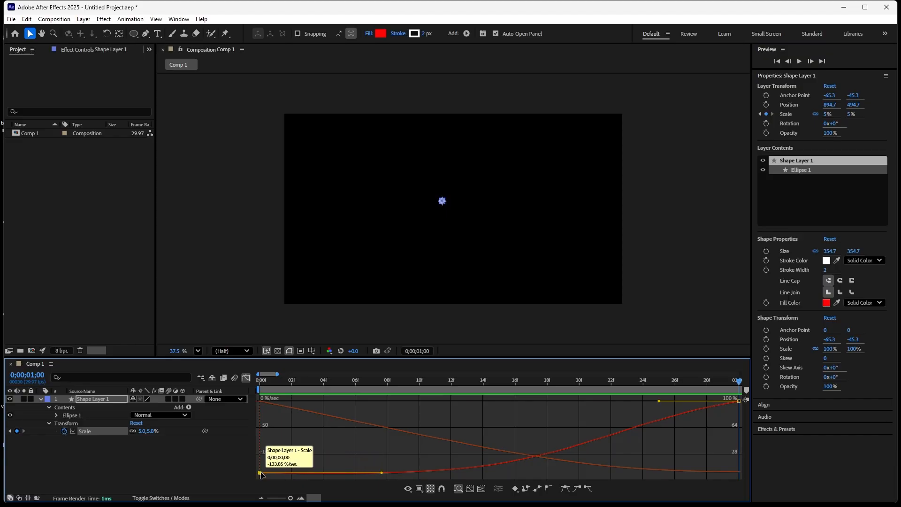
left_click_drag(261, 474, 257, 385)
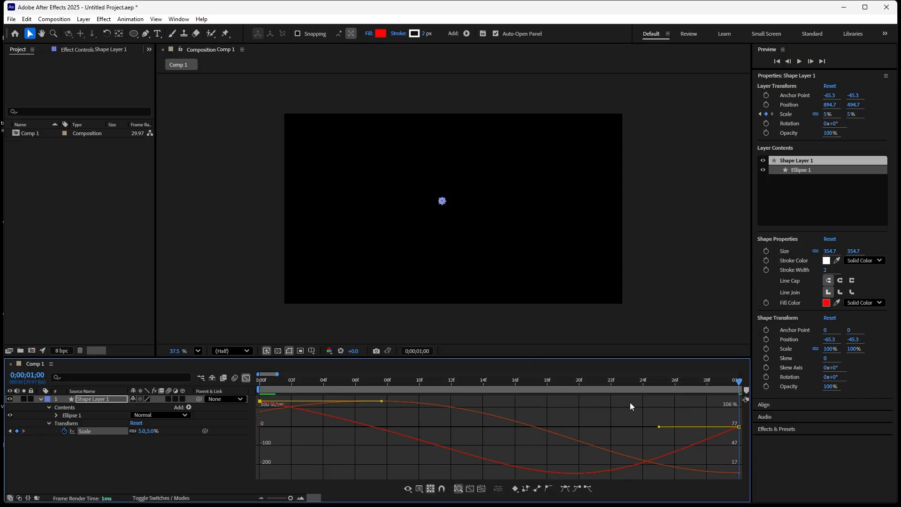
left_click_drag(382, 404, 349, 389)
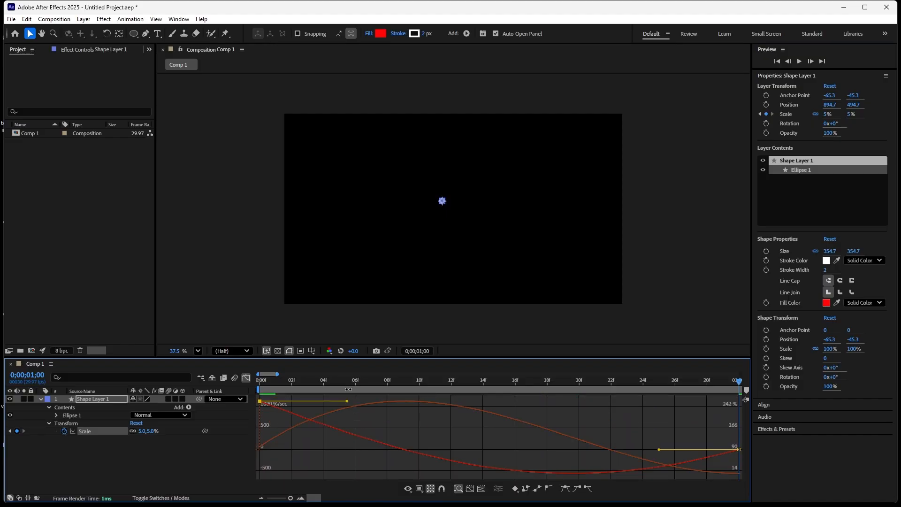
left_click_drag(659, 450, 637, 390)
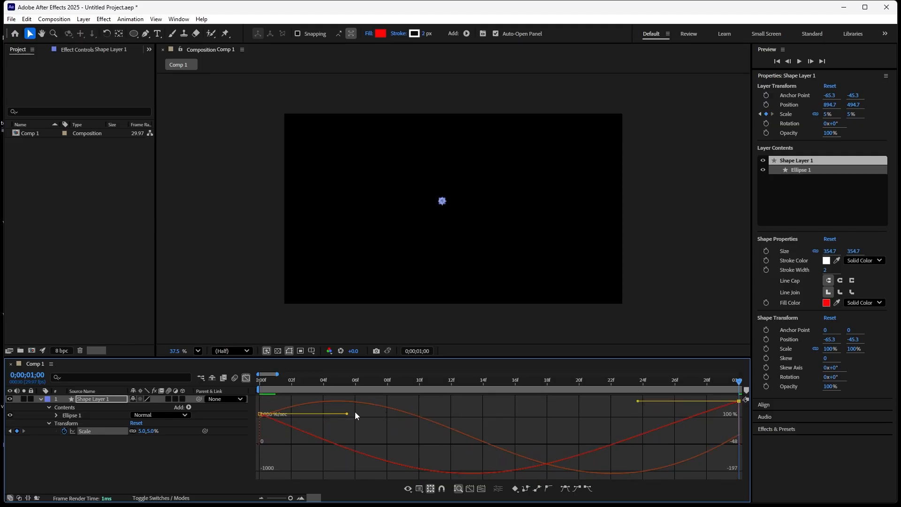
left_click_drag(260, 414, 261, 397)
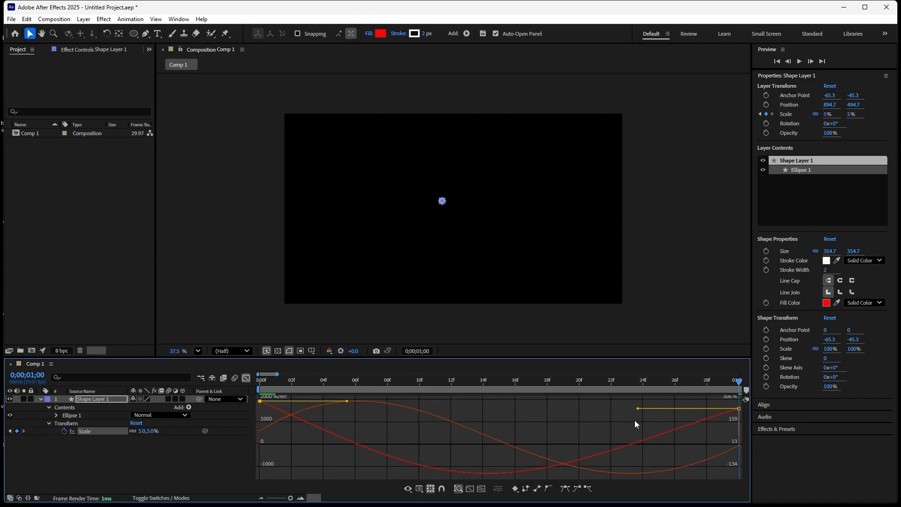
key("space")
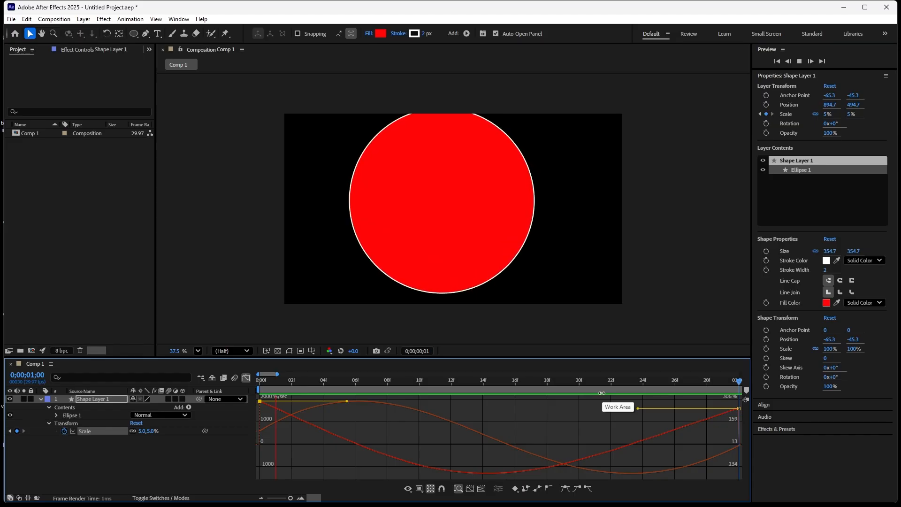
key("space")
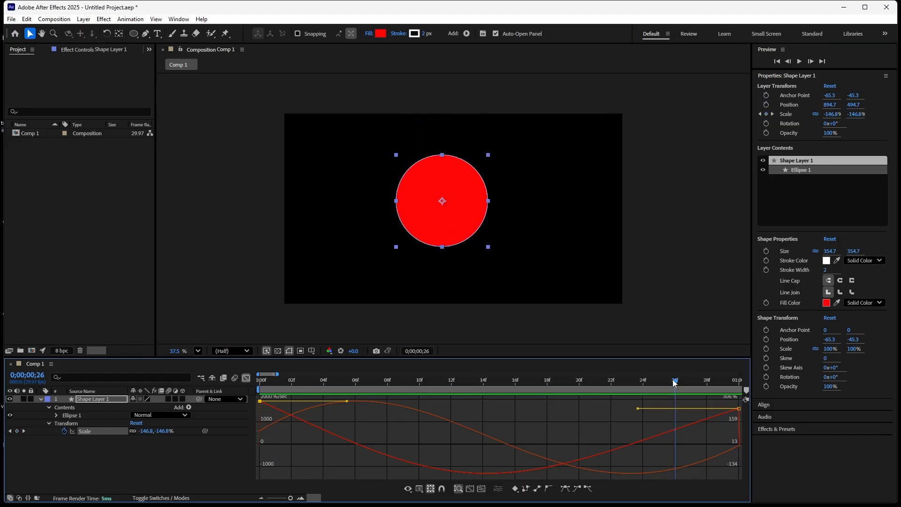
Scrub to 0;00;00;13, 0;00;00;00, 0;00;01;00 and 0;00;00;14 and play the animation, comparing the circle's size change with the steep speed graph
left_click_drag(666, 380, 461, 413)
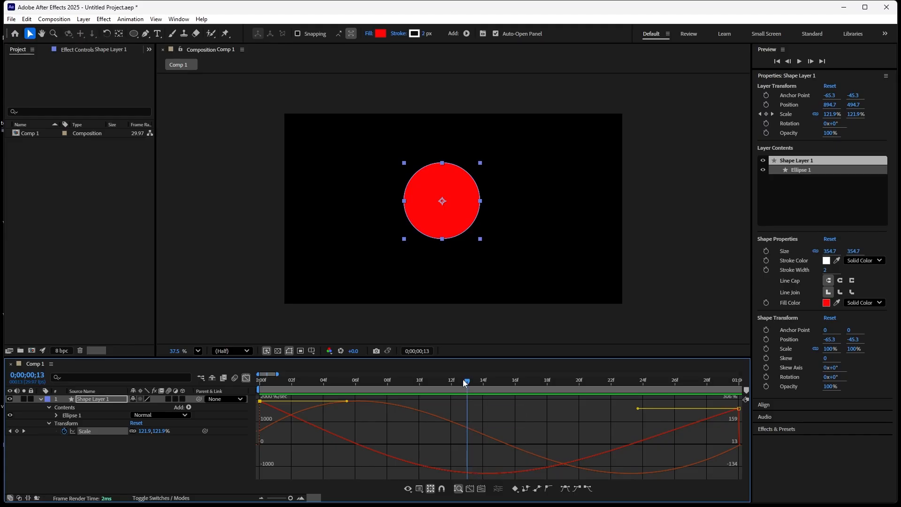
left_click_drag(464, 382, 258, 396)
mouse_move(260, 401)
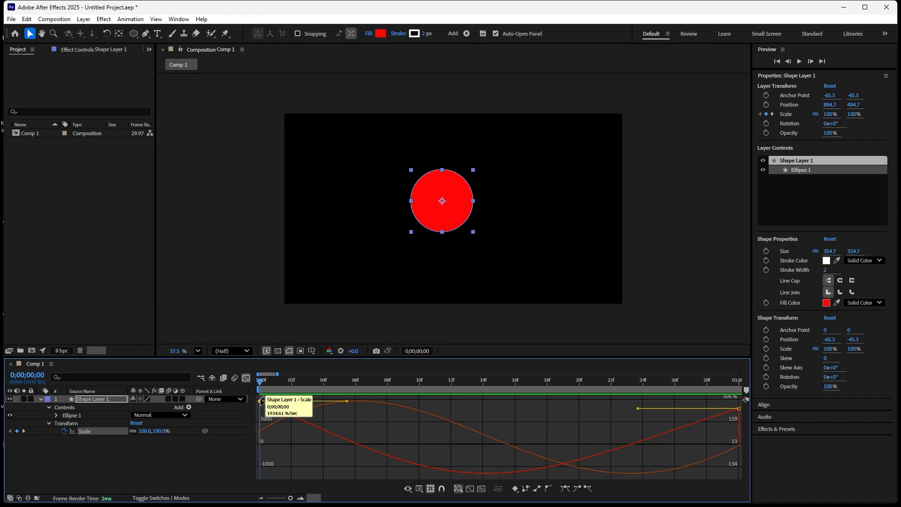
left_click_drag(261, 382, 736, 412)
mouse_move(736, 413)
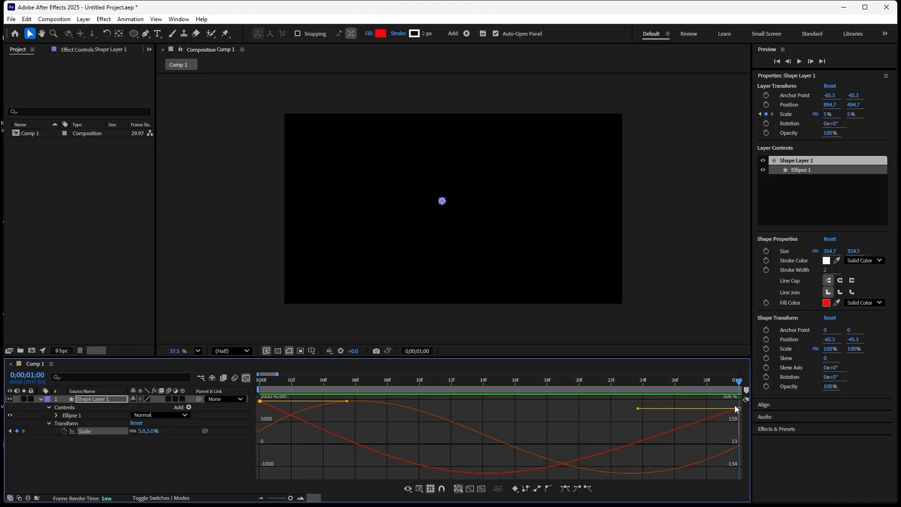
left_click_drag(738, 384, 480, 433)
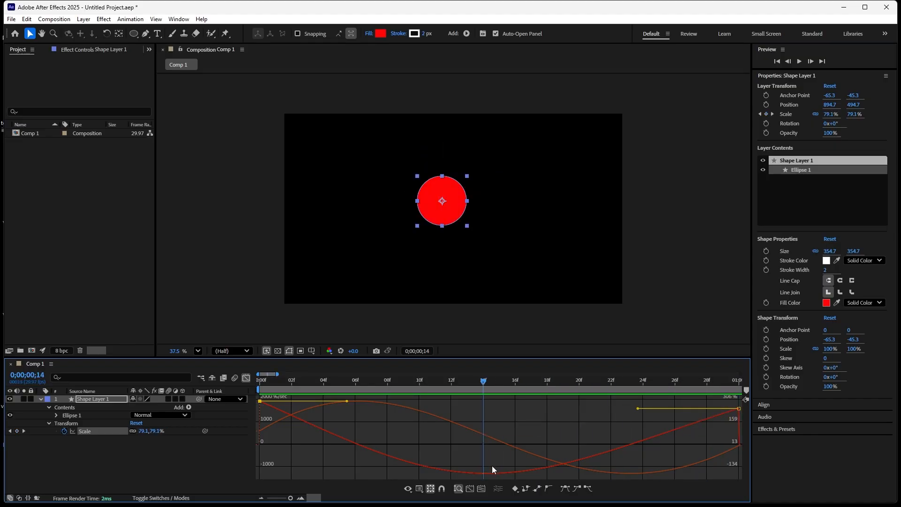
mouse_move(485, 475)
key("space")
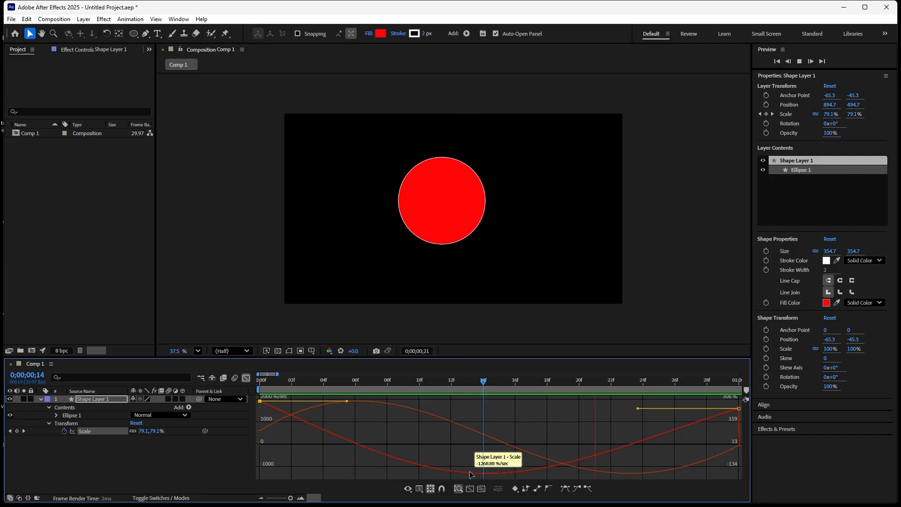
key("space")
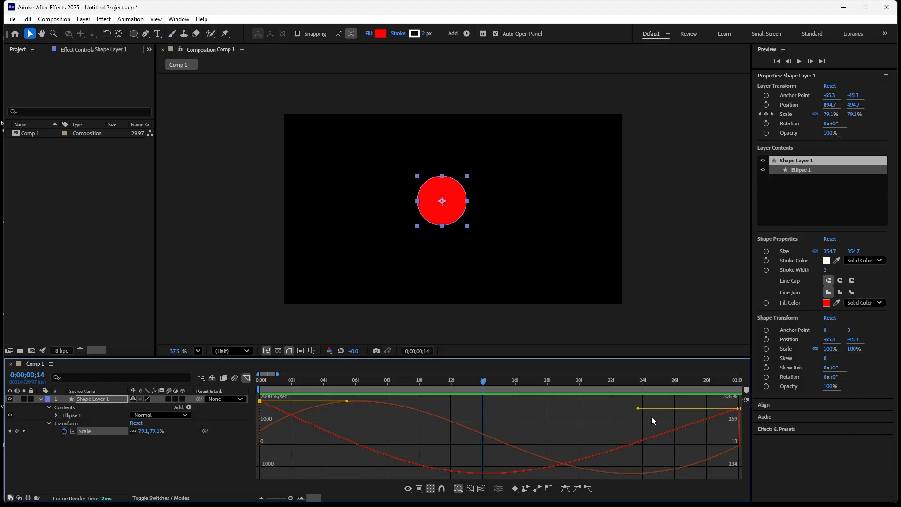
Lower the last Scale keyframe's speed handle to about -1800 %/sec with almost no influence and preview the animation
left_click_drag(638, 411, 662, 481)
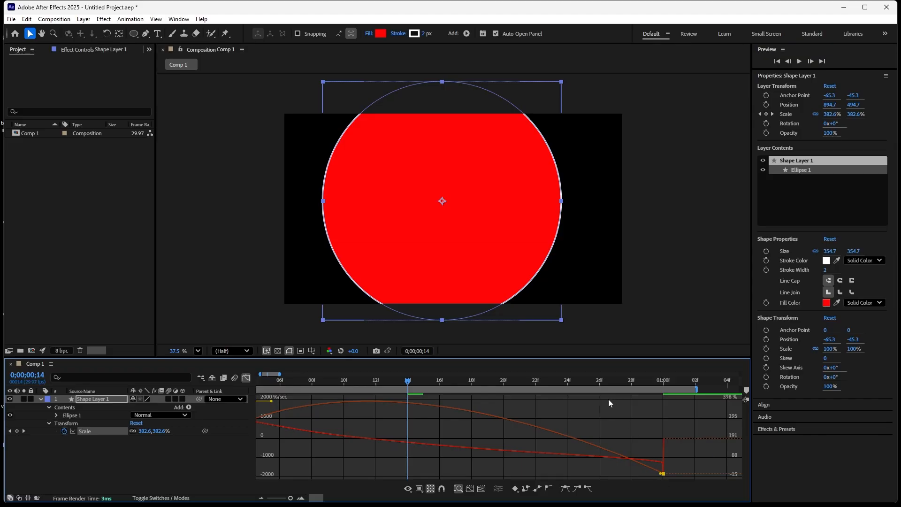
key("space")
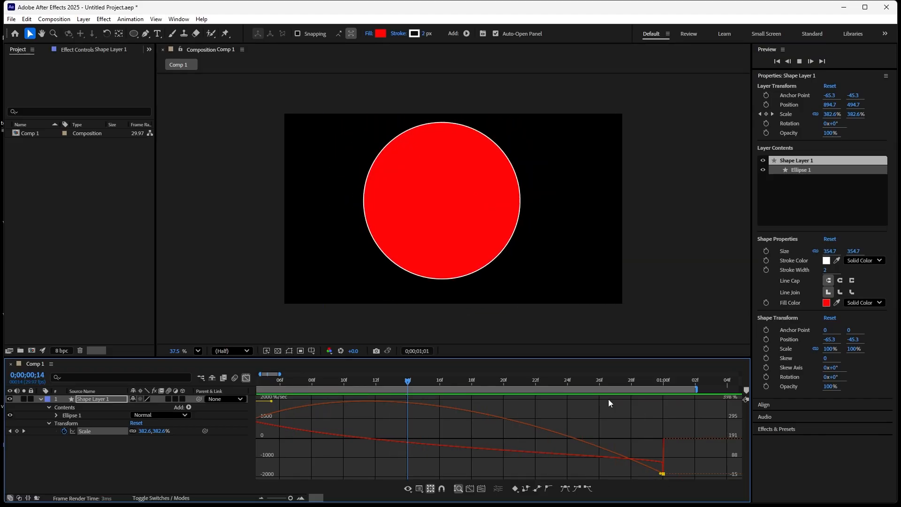
key("space")
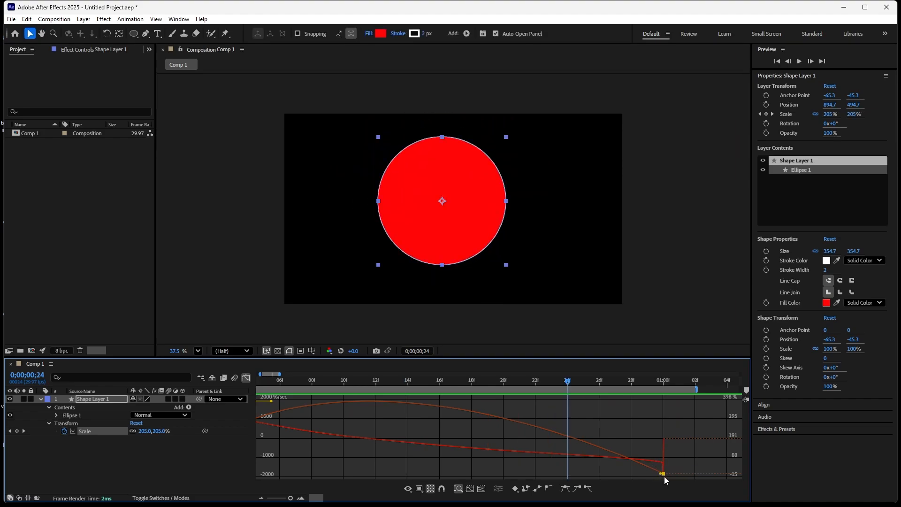
Fit the whole graph in view, set the last Scale keyframe's speed to about 1120 %/sec with about 34% influence, and preview the animation
left_click_drag(663, 475, 662, 445)
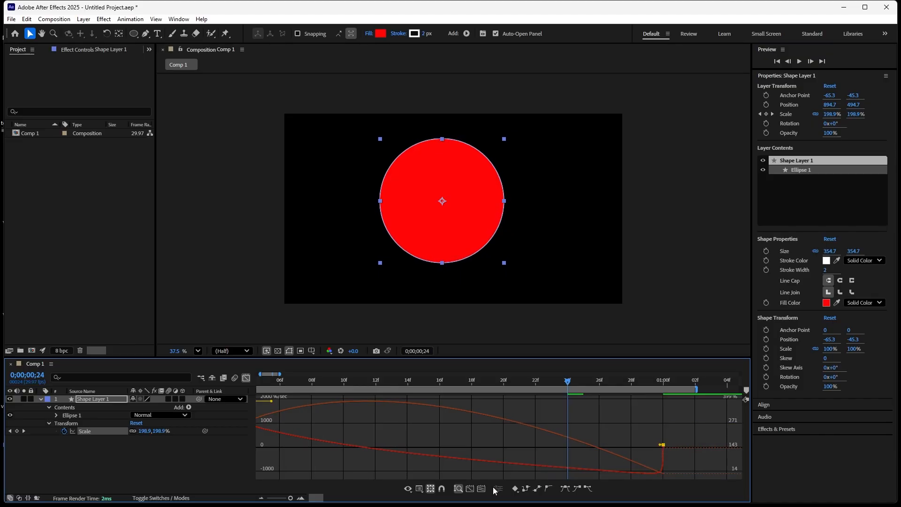
left_click(472, 489)
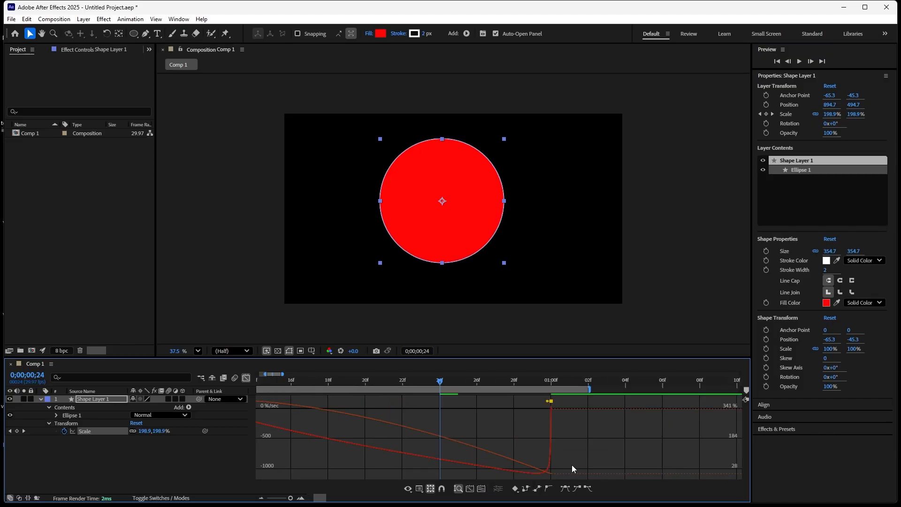
left_click(481, 489)
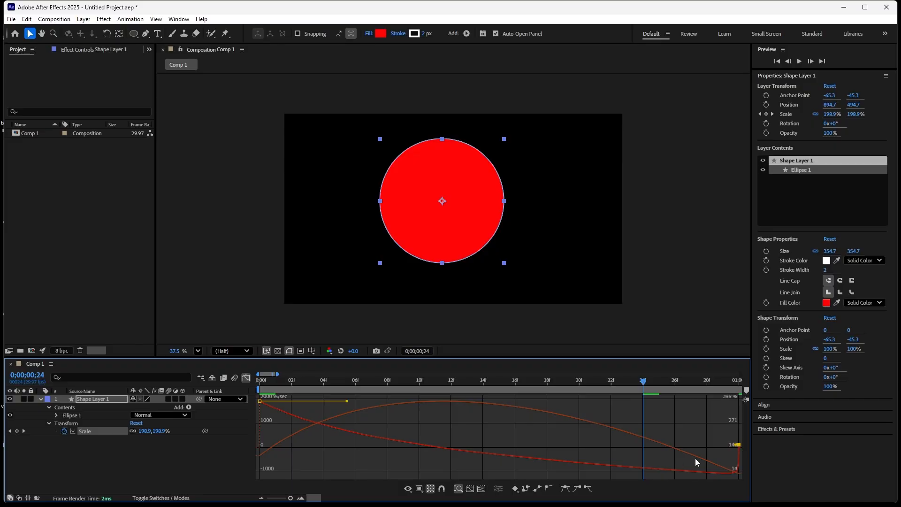
left_click_drag(735, 447, 657, 421)
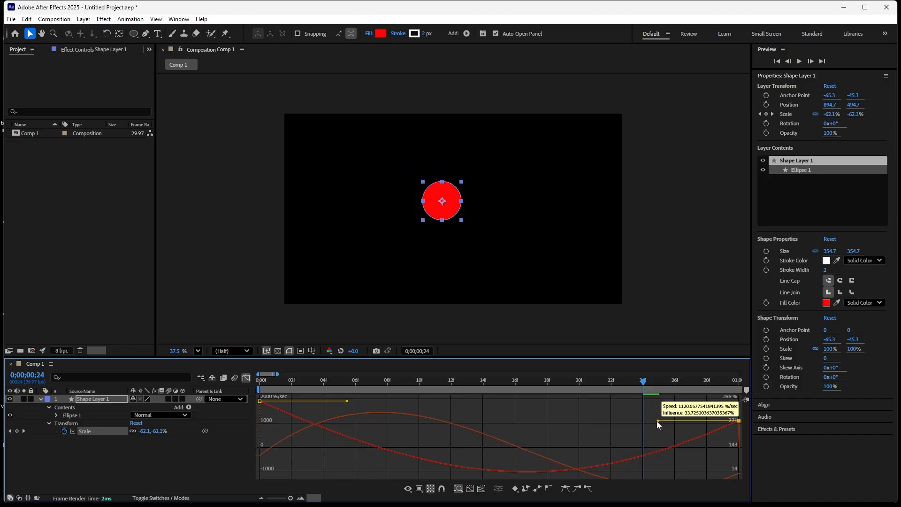
key("space")
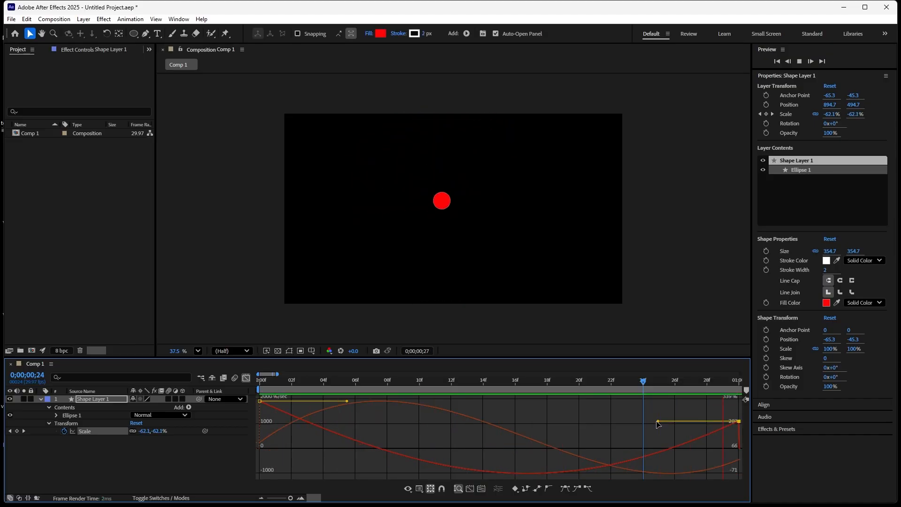
key("space")
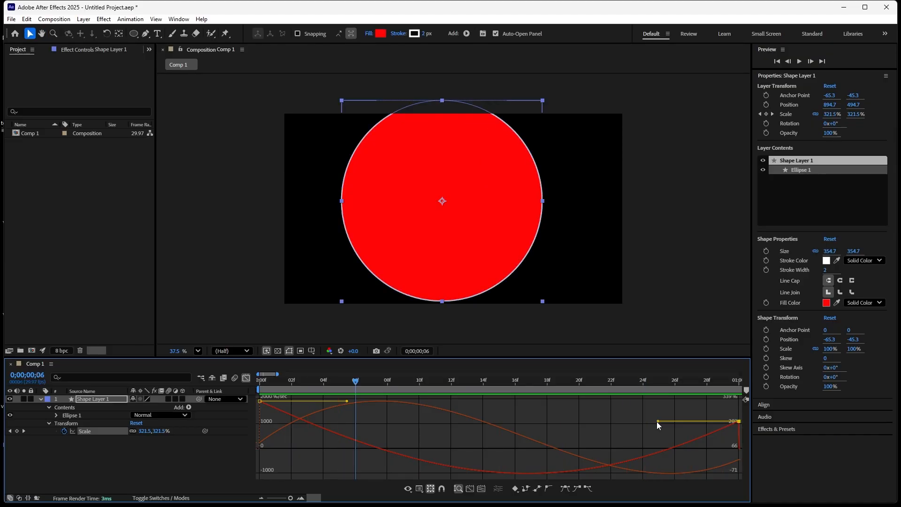
Extend the last Scale keyframe's handle, move the keyframe to 0;00;00;20 at about 2064 %/sec, and preview the animation
left_click_drag(658, 422, 615, 430)
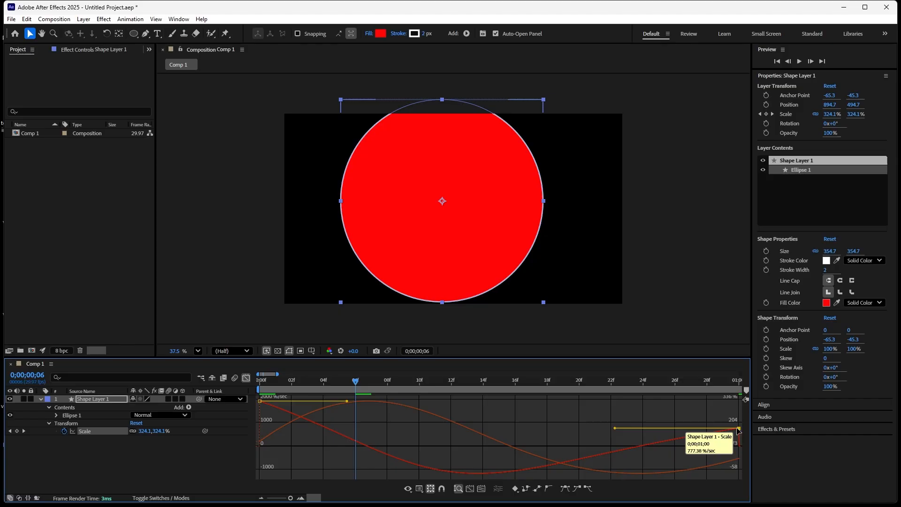
left_click_drag(739, 429, 575, 399)
key("space")
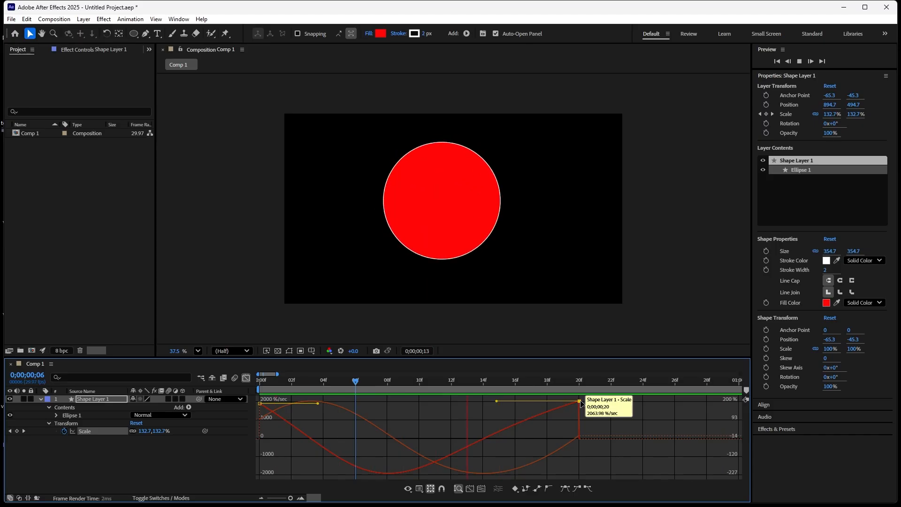
key("space")
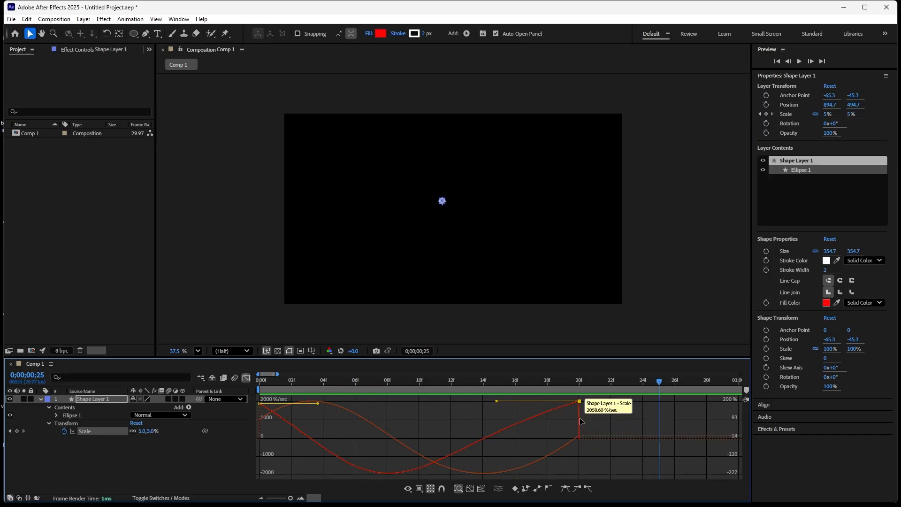
Lower the last Scale keyframe's speed handle to about 150 %/sec, ending near frame 15, and preview the shortened animation
left_click_drag(497, 402, 499, 436)
key("space")
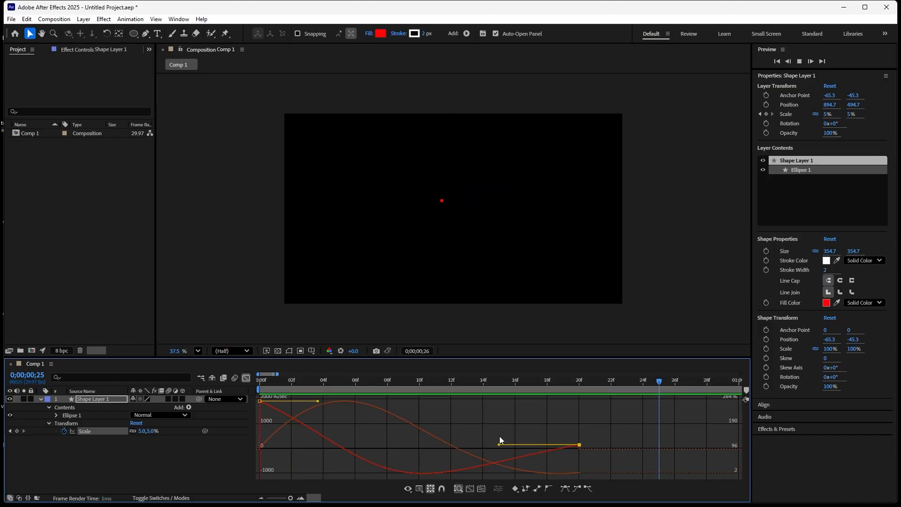
key("space")
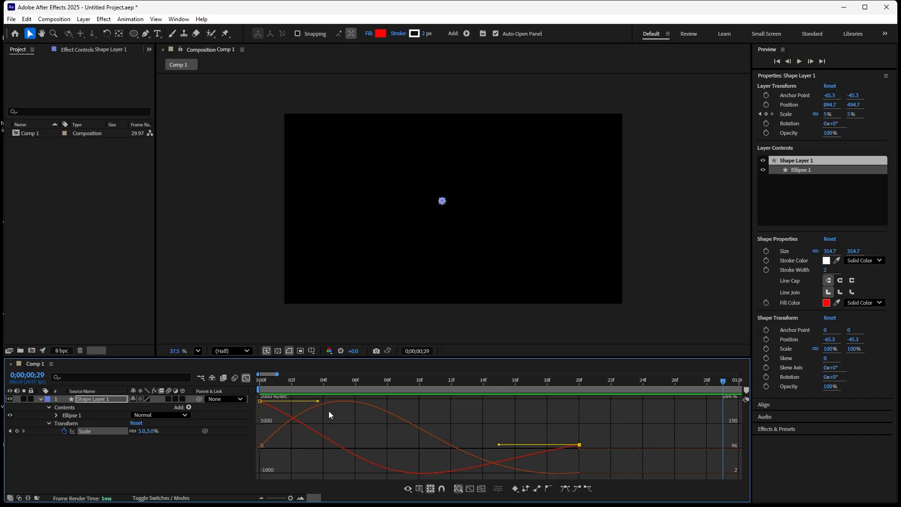
Preview the first Scale keyframe with about 11% influence, then again at about 900 %/sec with its handle extended just past frame 4
left_click_drag(319, 404, 277, 402)
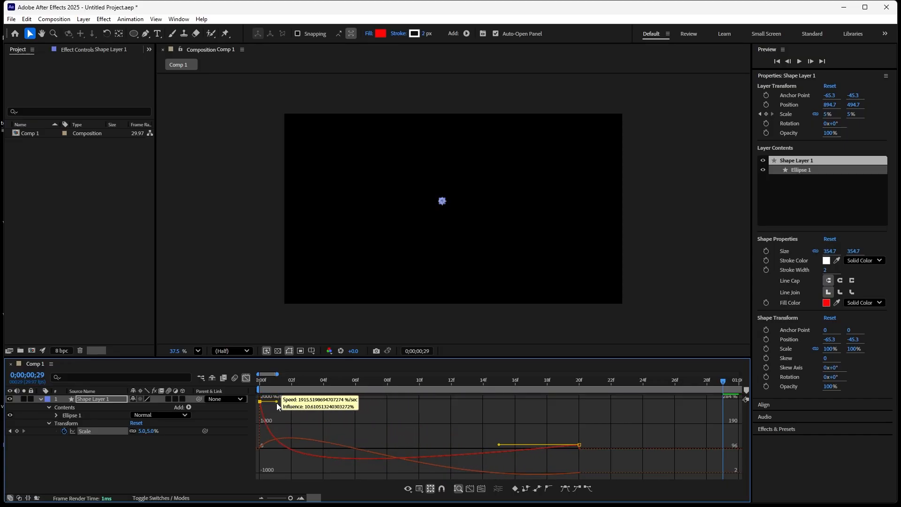
key("space")
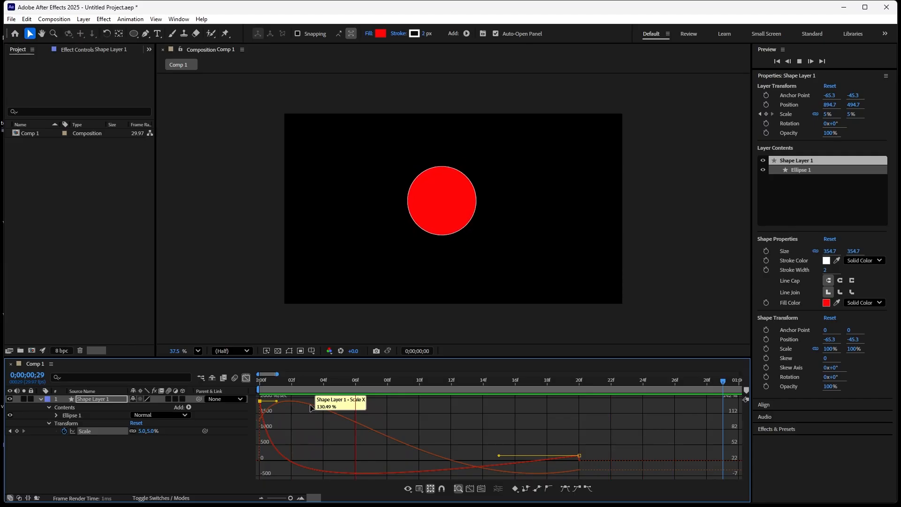
key("space")
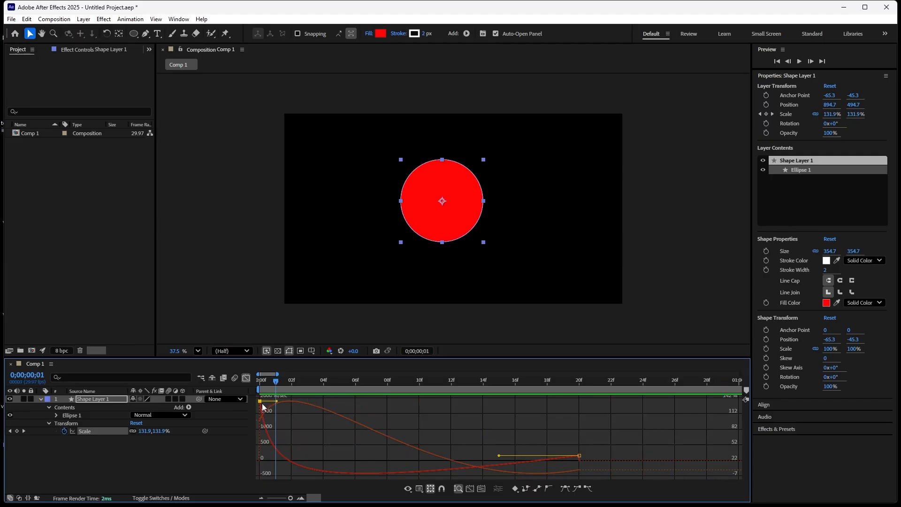
left_click_drag(261, 404, 331, 427)
key("space")
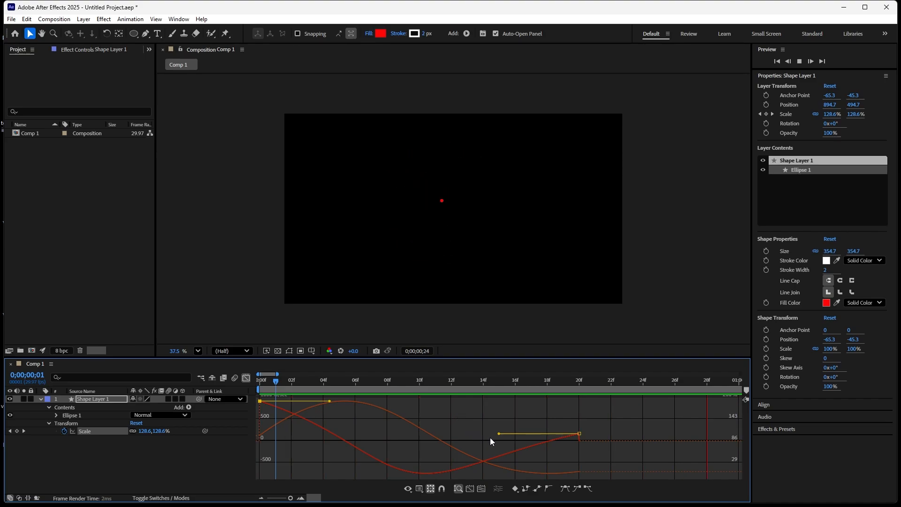
Move the last Scale keyframe to 0;00;00;24 and preview the longer animation
key("space")
left_click_drag(580, 437, 638, 441)
key("space")
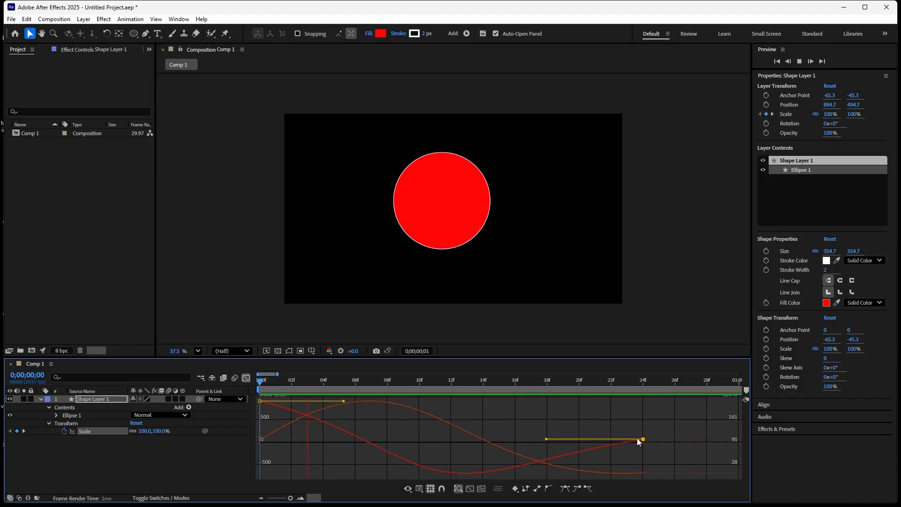
left_click(374, 425)
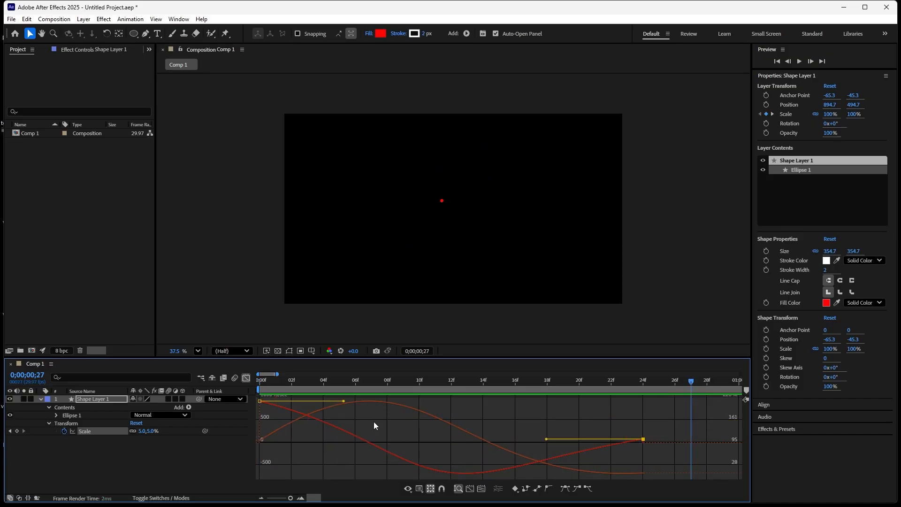
Extend the Scale handles to about frames 8 and 16, preview the curve, and raise the last keyframe's speed to about 800 %/sec
left_click_drag(344, 403, 381, 416)
left_click_drag(546, 427, 516, 411)
key("space")
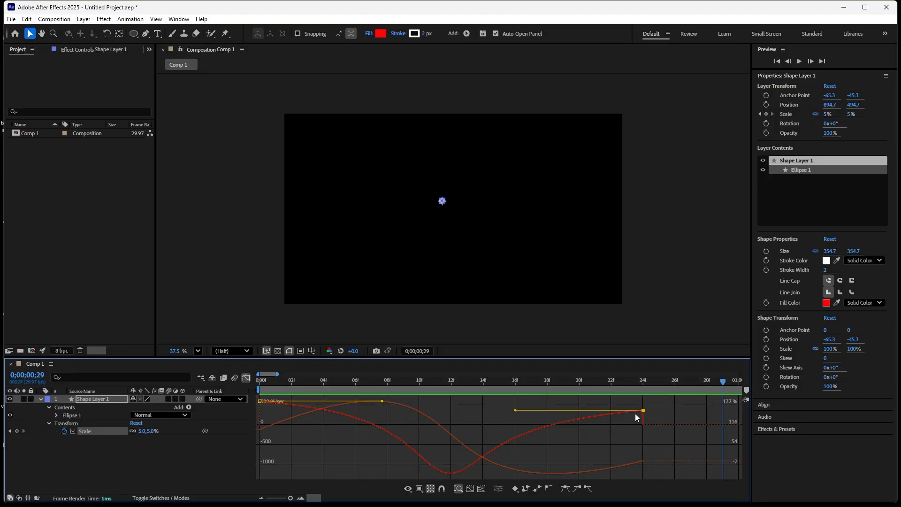
mouse_move(643, 412)
mouse_move(642, 415)
left_mouse_down()
mouse_move(644, 437)
mouse_move(643, 401)
left_mouse_up()
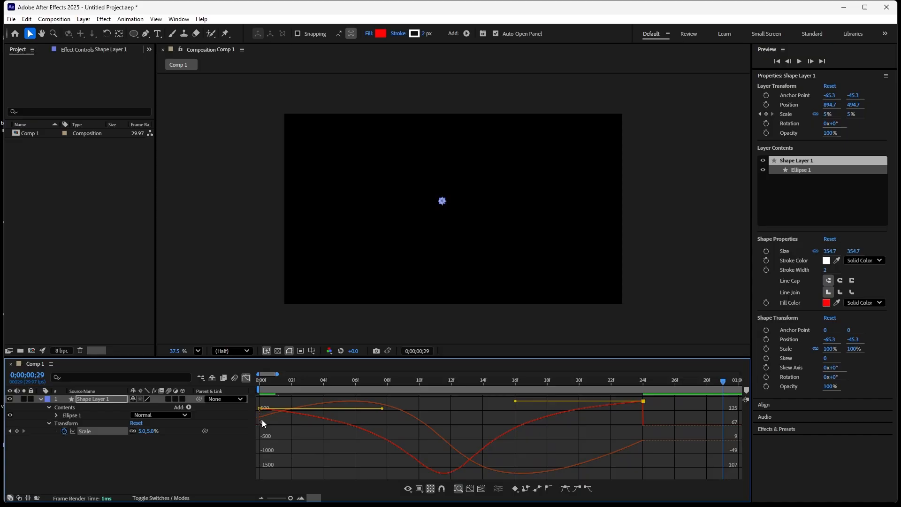
Raise the first Scale keyframe's speed to about 1100 %/sec and the last one's to about 1400 %/sec, and preview the animation
left_click_drag(261, 409, 260, 401)
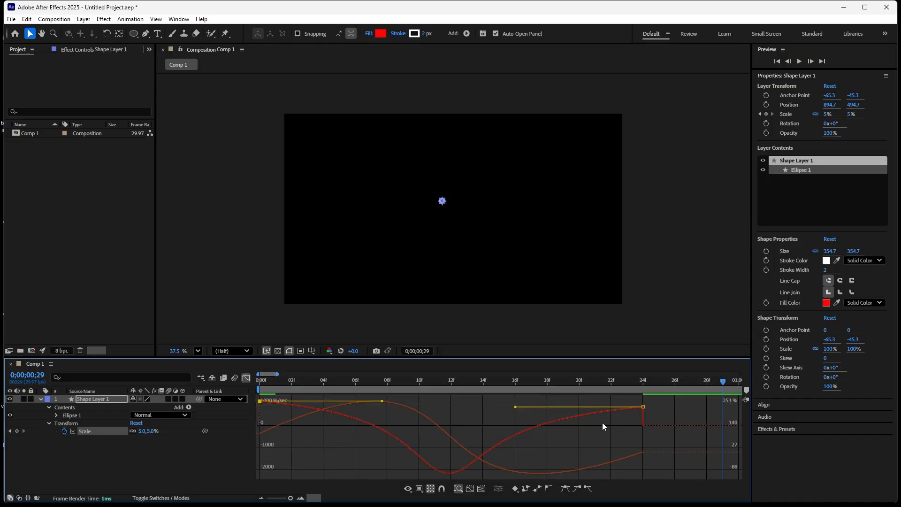
left_click_drag(641, 407, 643, 399)
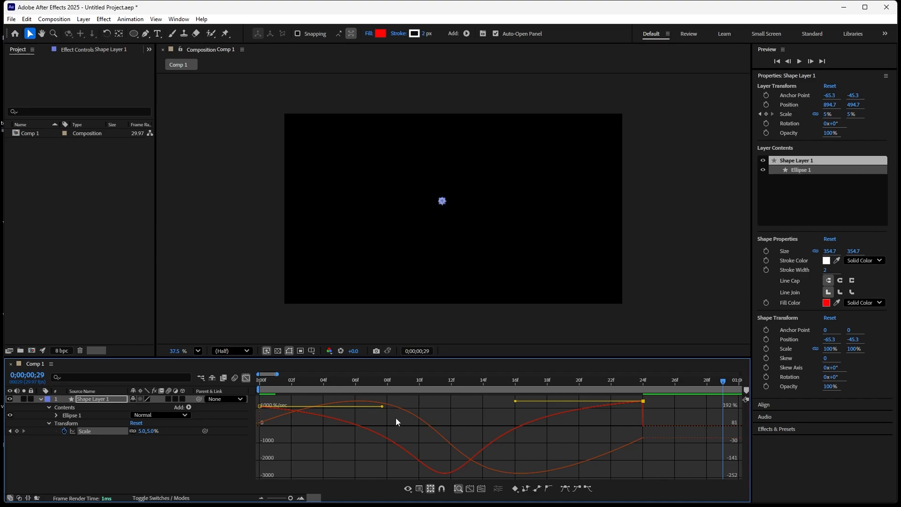
key("space")
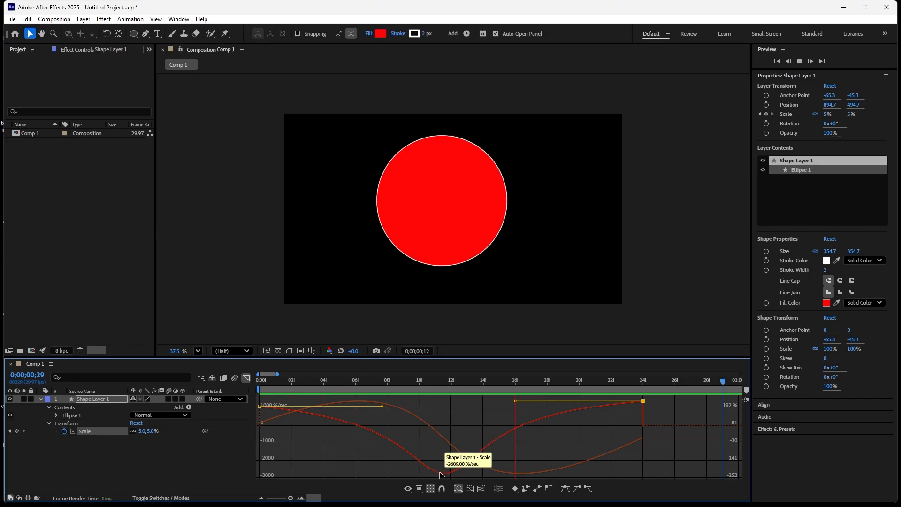
key("space")
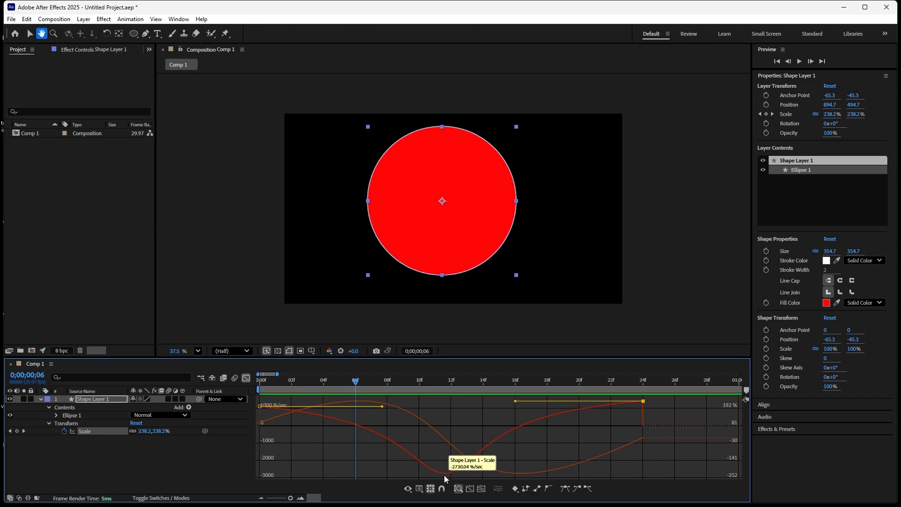
Try lowering the first Scale keyframe's speed to about -950 %/sec, preview it, and undo the recent speed changes on both keyframes
left_click_drag(445, 473, 447, 454)
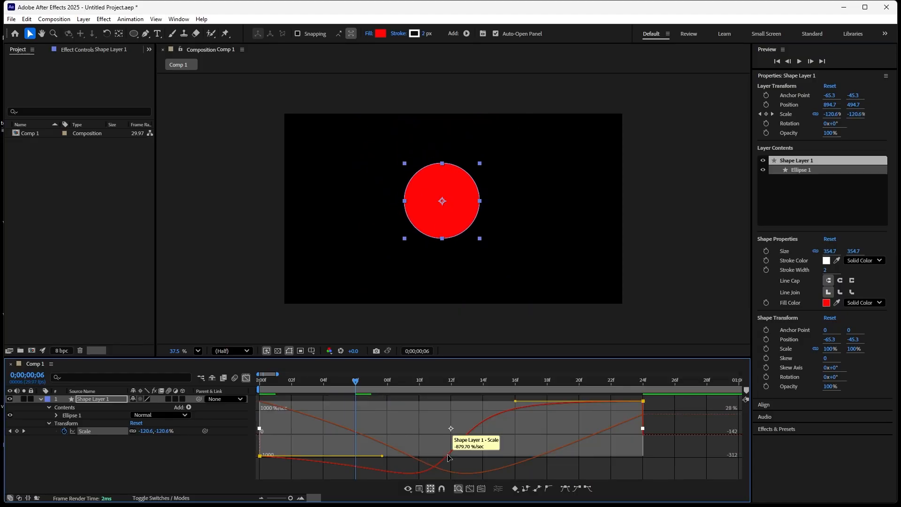
key("space")
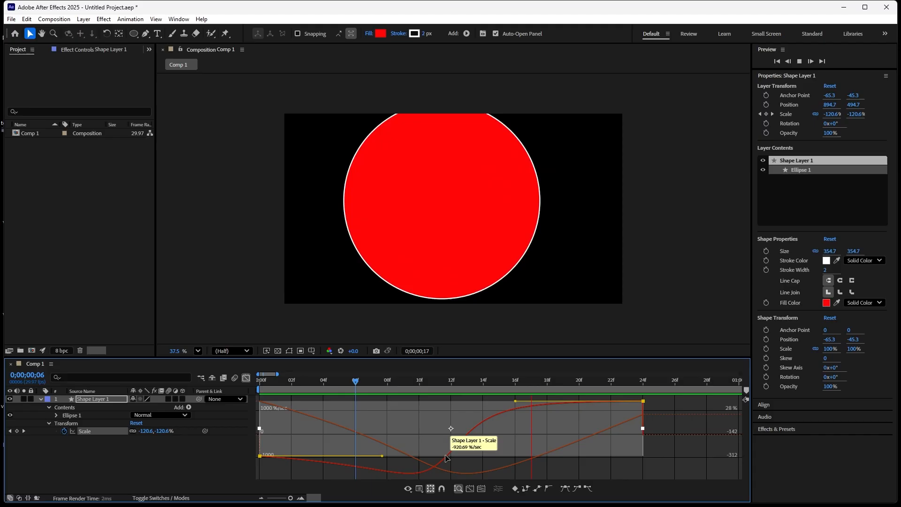
key("space")
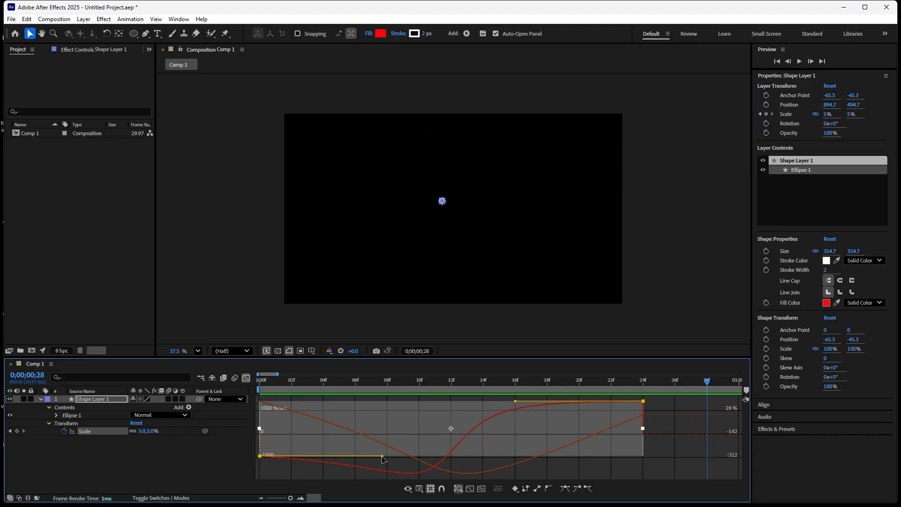
key("space")
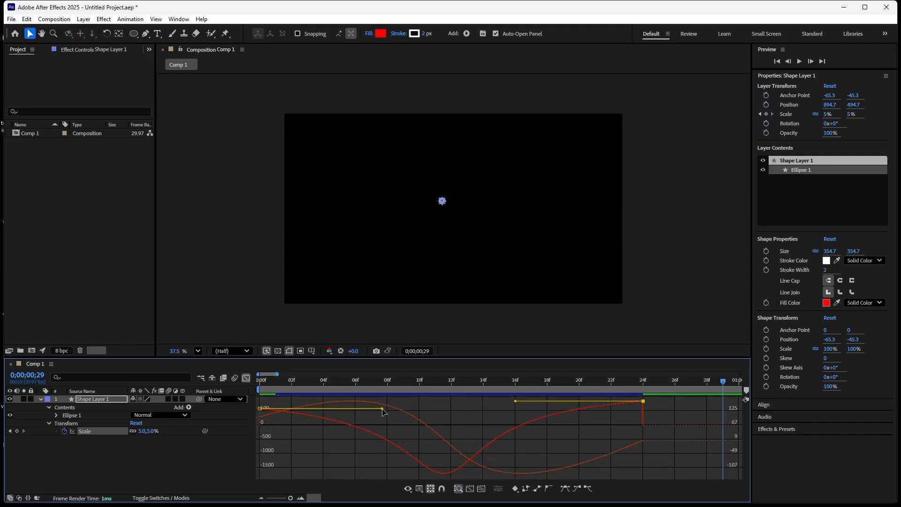
Set the Scale keyframes to about 817 and 727 %/sec, with handles ending near frames 5 and 18, and preview the curve
left_click_drag(382, 408, 355, 401)
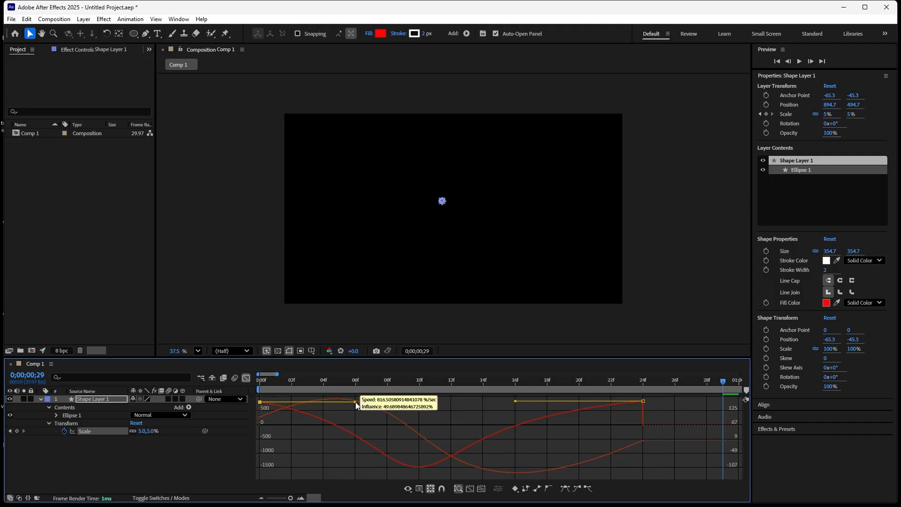
left_click_drag(514, 401, 541, 404)
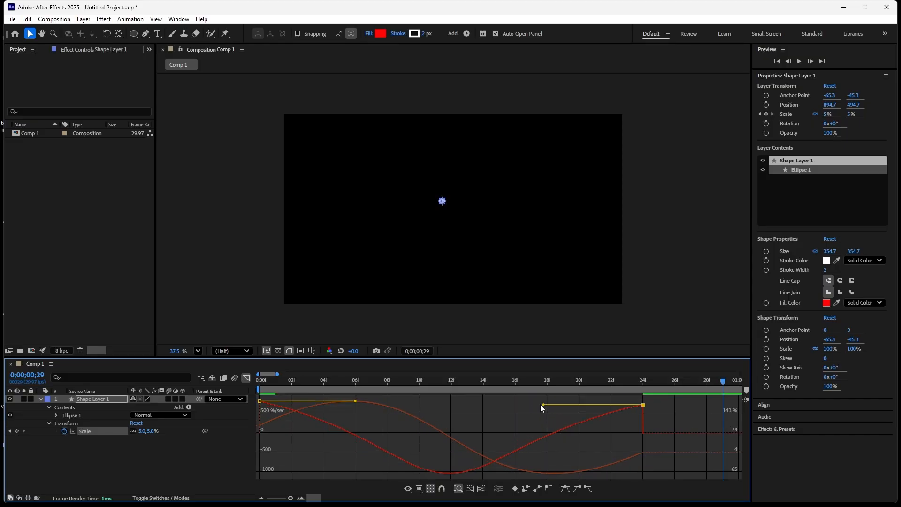
left_click_drag(356, 403, 342, 402)
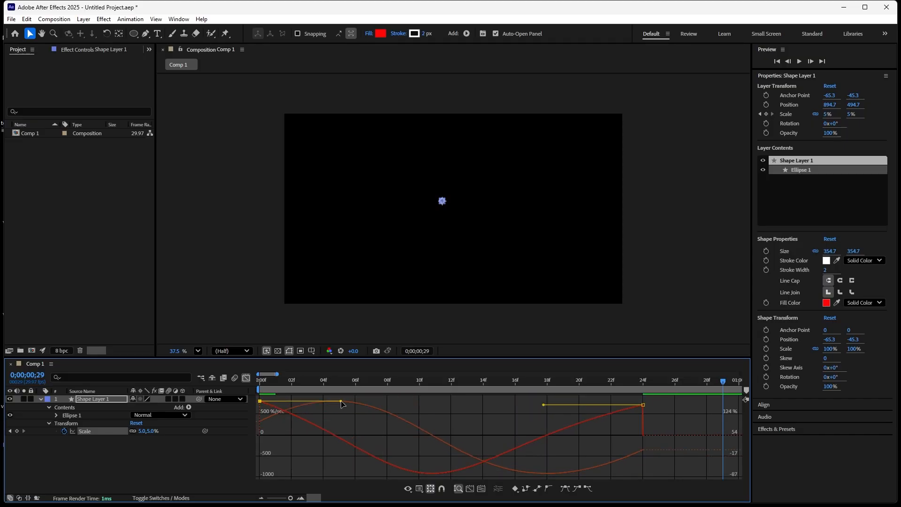
key("space")
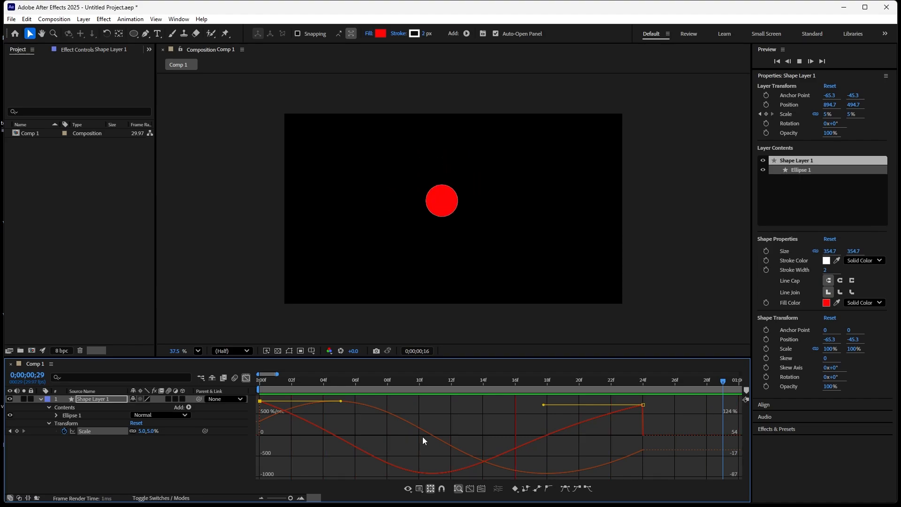
key("space")
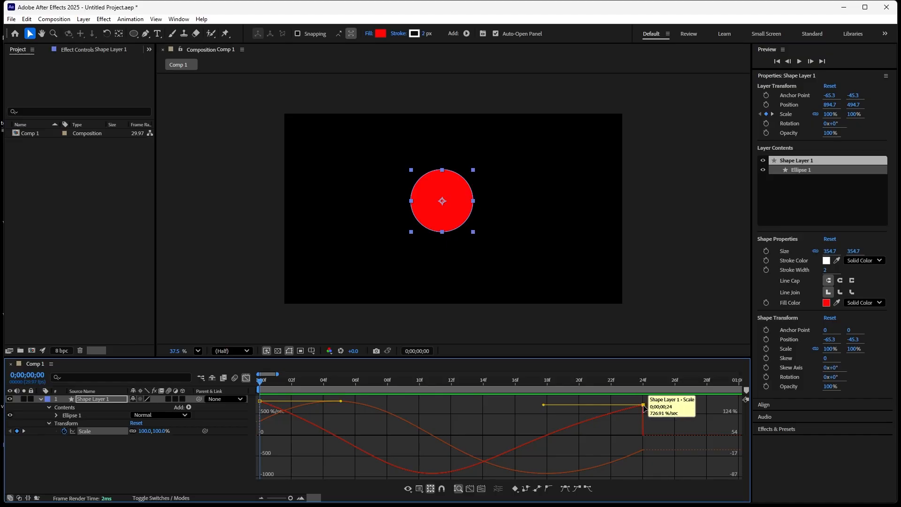
Lower the last Scale keyframe's speed to about 250 %/sec with its handle ending between frames 19 and 20, and preview the animation
left_click_drag(644, 405, 645, 408)
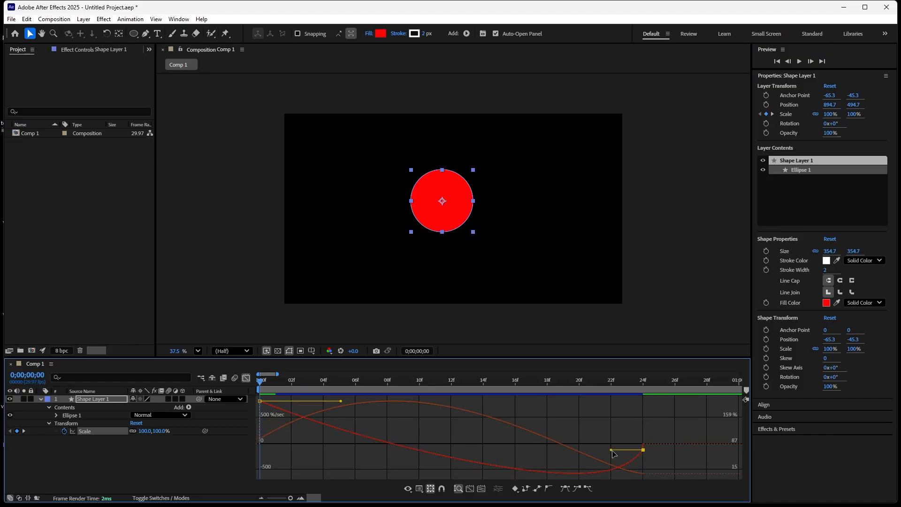
left_click_drag(612, 452, 574, 429)
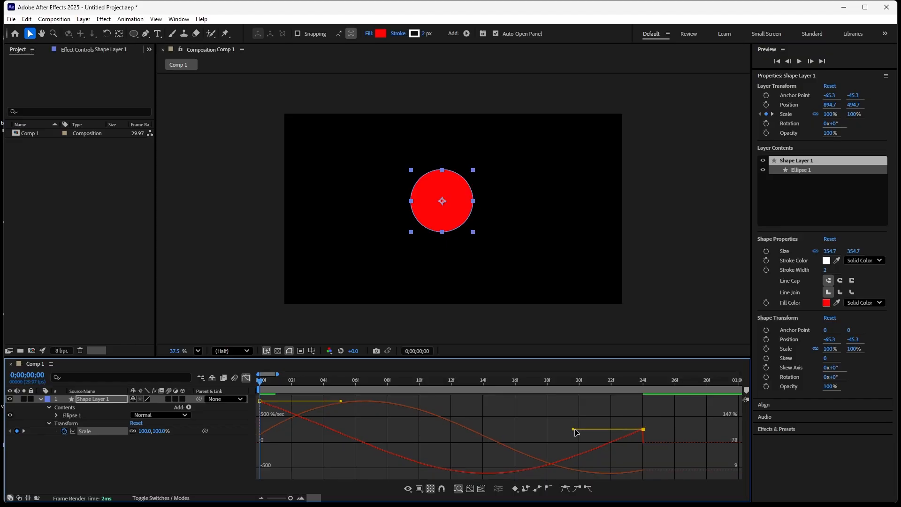
key("space")
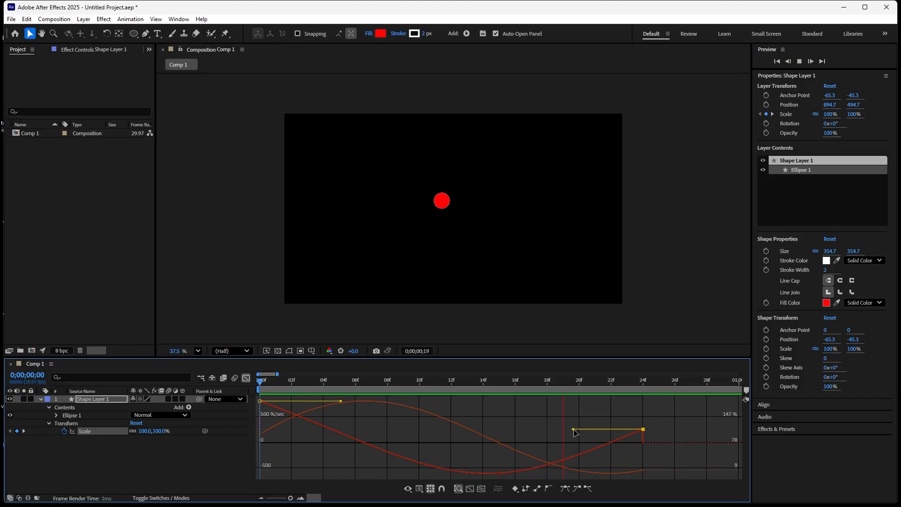
key("space")
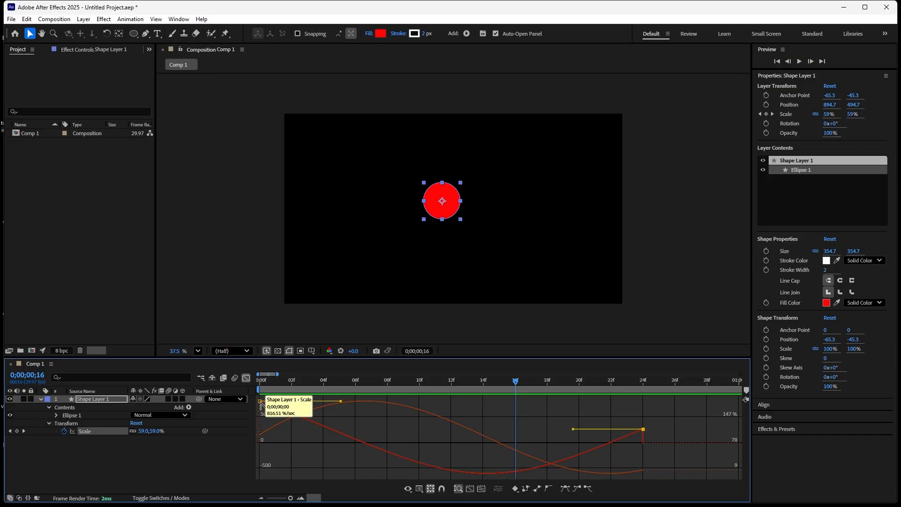
Lower the first Scale keyframe's speed to about 85 %/sec with its handle ending near frame 6, and preview the animation
left_click_drag(261, 403, 261, 404)
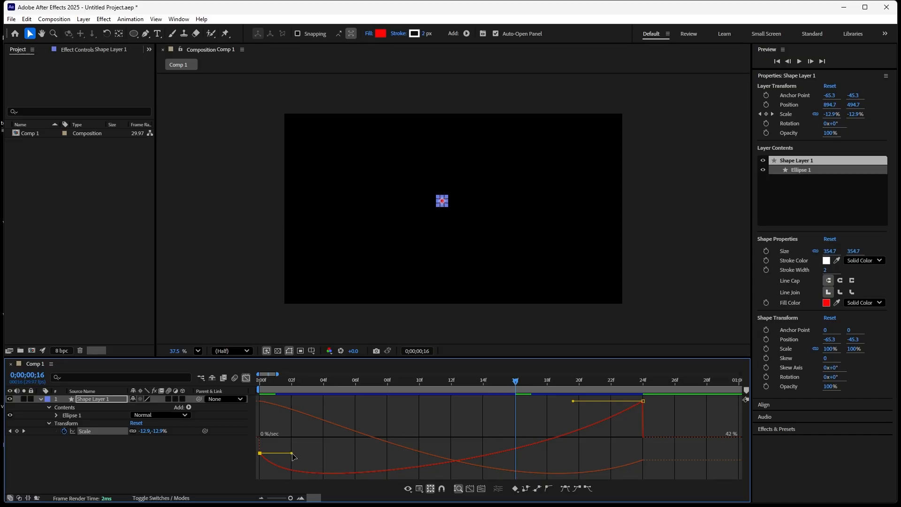
left_click_drag(292, 454, 359, 426)
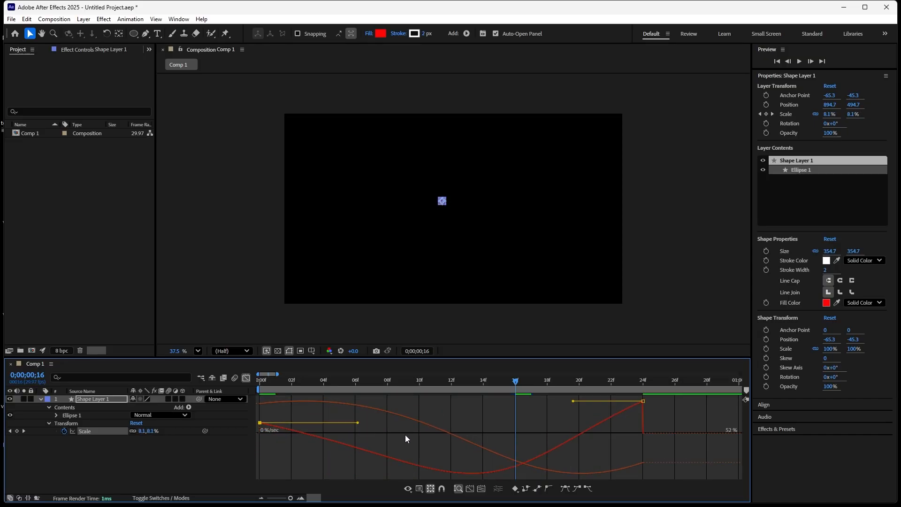
key("space")
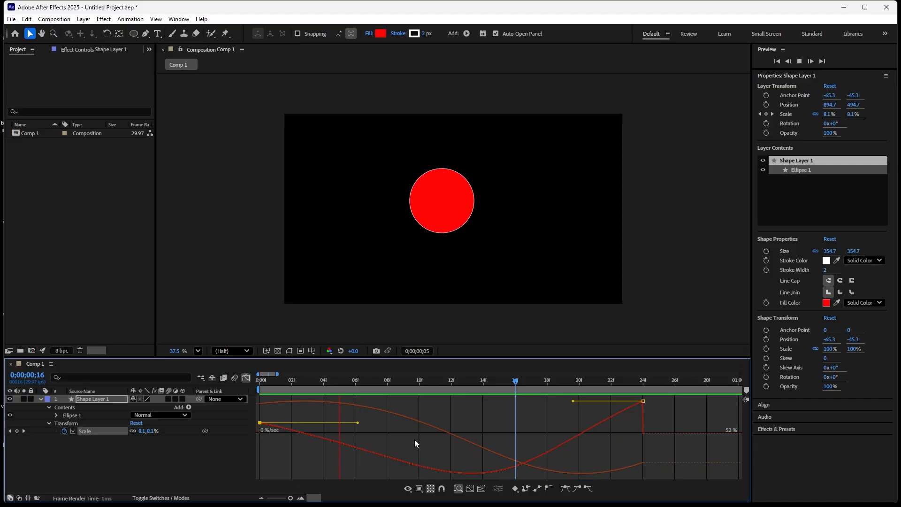
key("space")
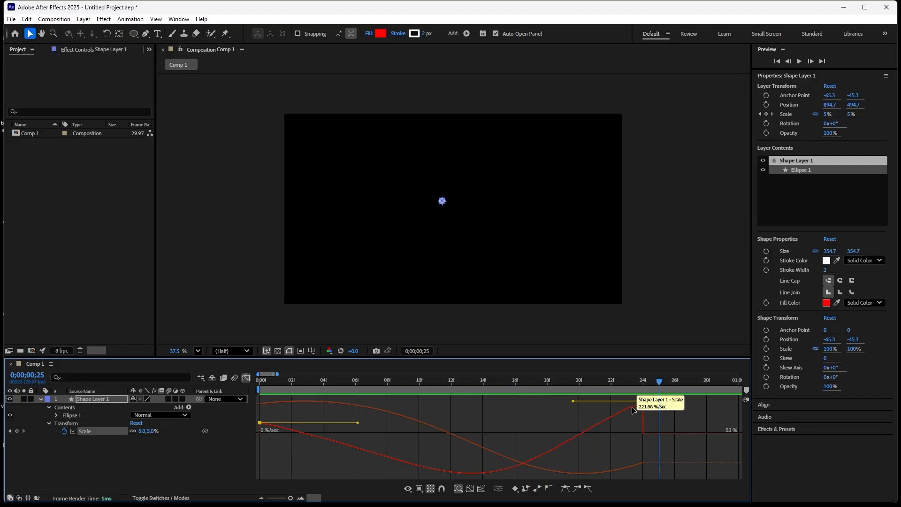
Bring the last Scale keyframe's speed to about 0 %/sec with its handle ending just past frame 21, and preview the animation
left_click_drag(644, 405, 601, 418)
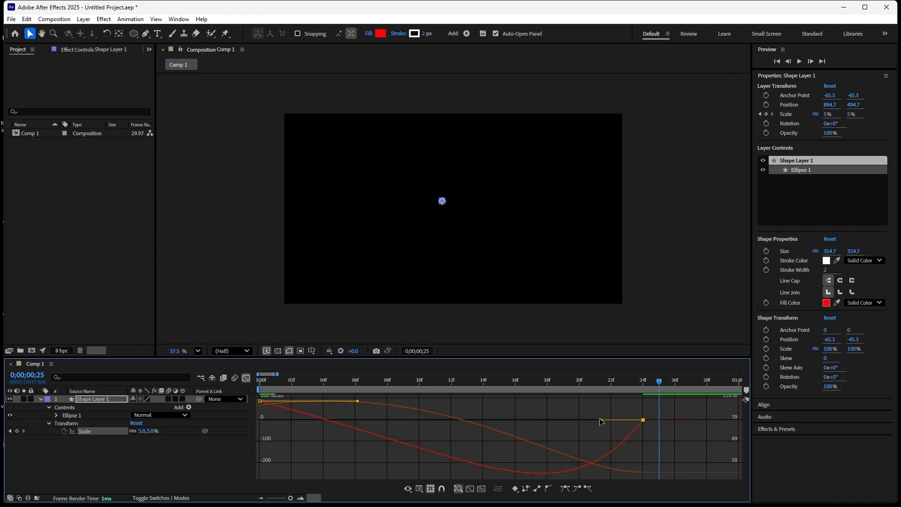
key("space")
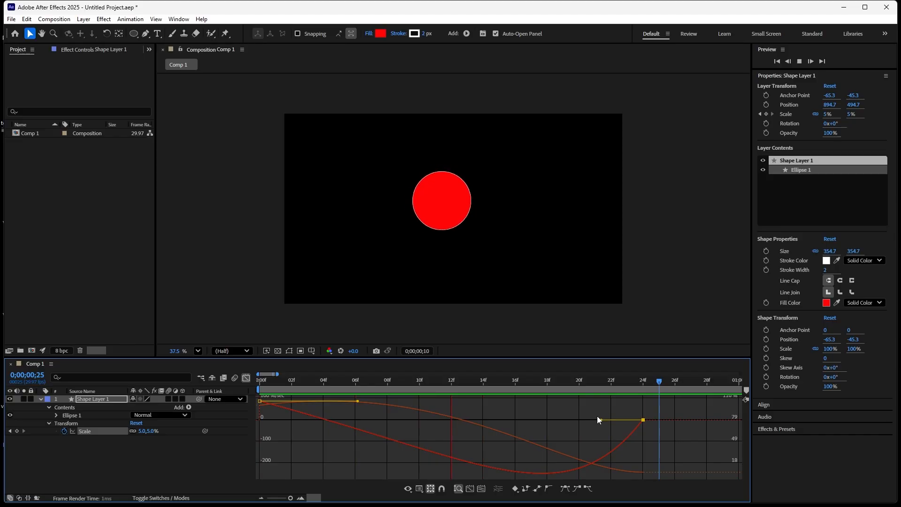
left_click(357, 402)
key("space")
Set the first Scale keyframe to about -150 %/sec with its handle near frame 4, extend the last handle to about frame 19, and preview
left_click_drag(357, 401, 328, 451)
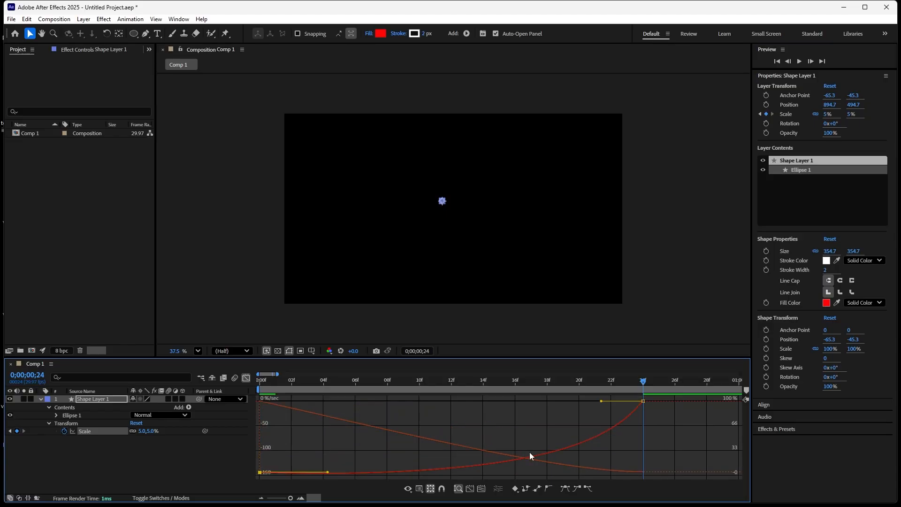
left_click_drag(601, 401, 566, 402)
key("space")
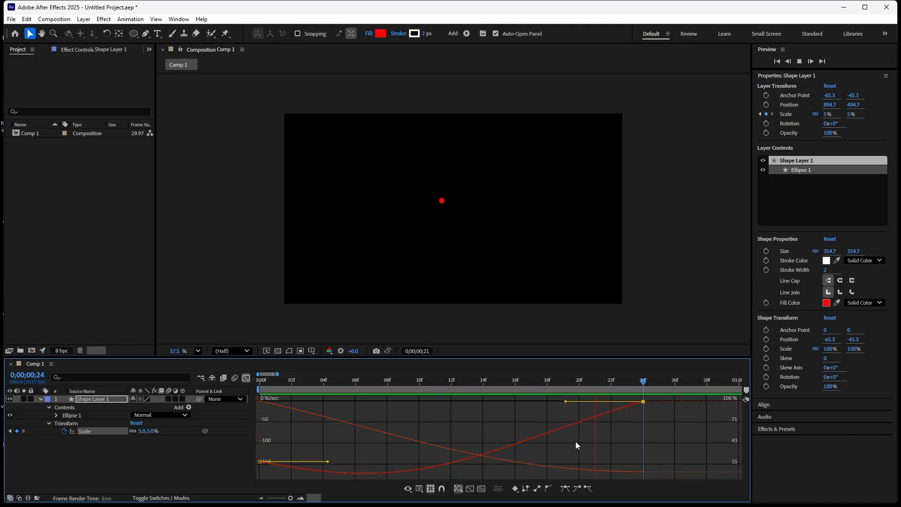
key("space")
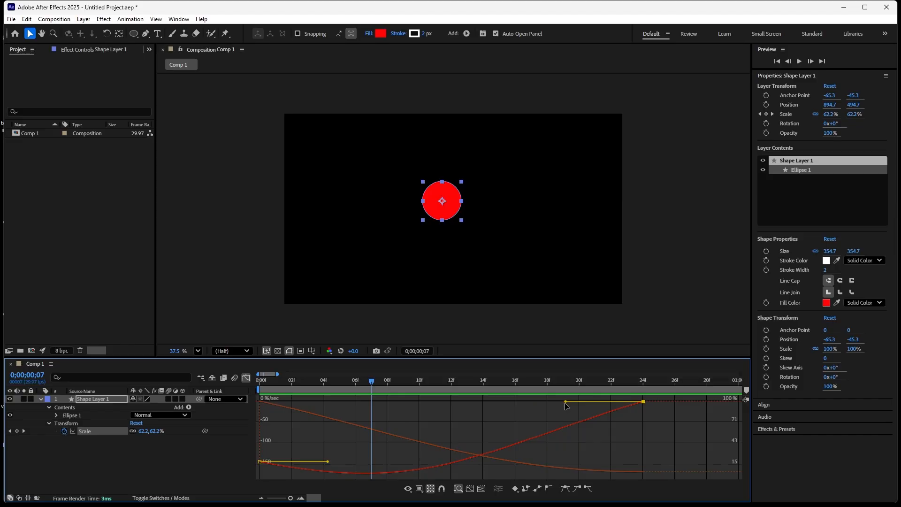
Lower the last Scale keyframe's speed to about -165 %/sec with its handle ending near frame 21, and preview the animation
left_click_drag(566, 402, 593, 471)
key("space")
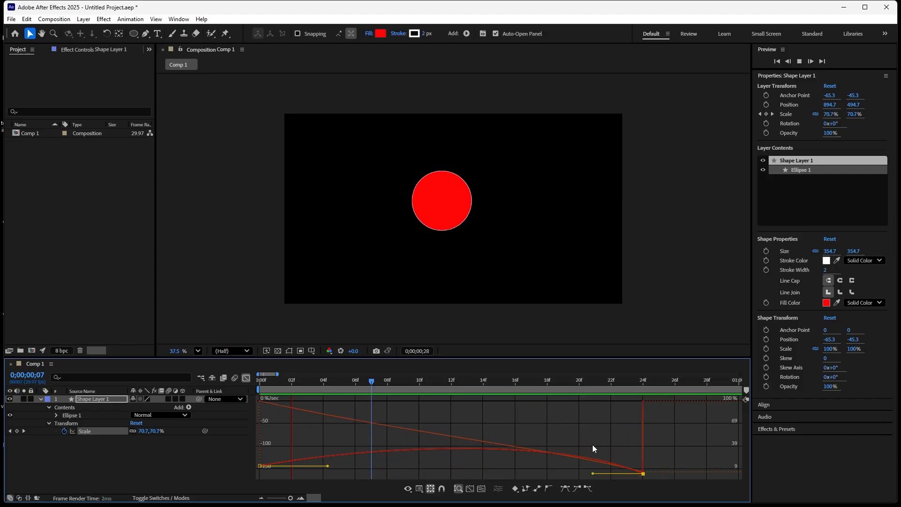
key("space")
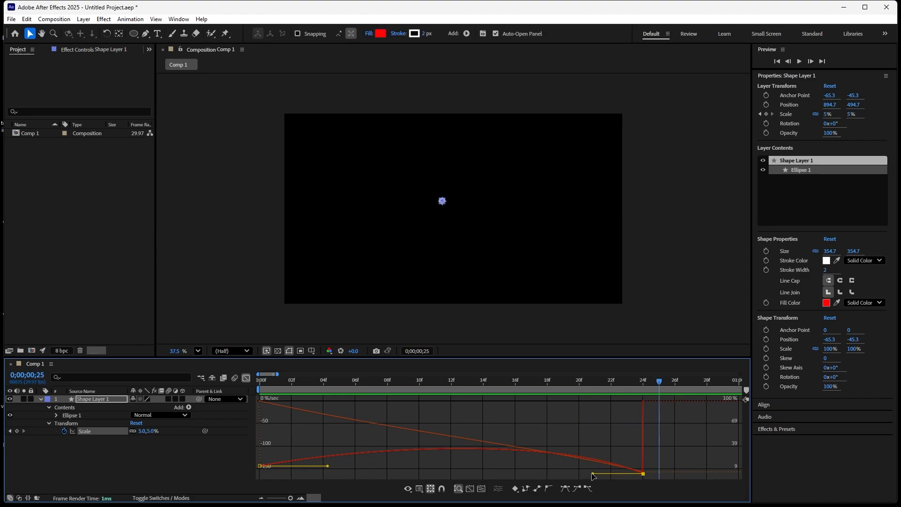
Raise the last Scale keyframe to about -20 %/sec, extend its handle back to between frames 12 and 13, and preview the easing
left_click_drag(592, 474, 463, 412)
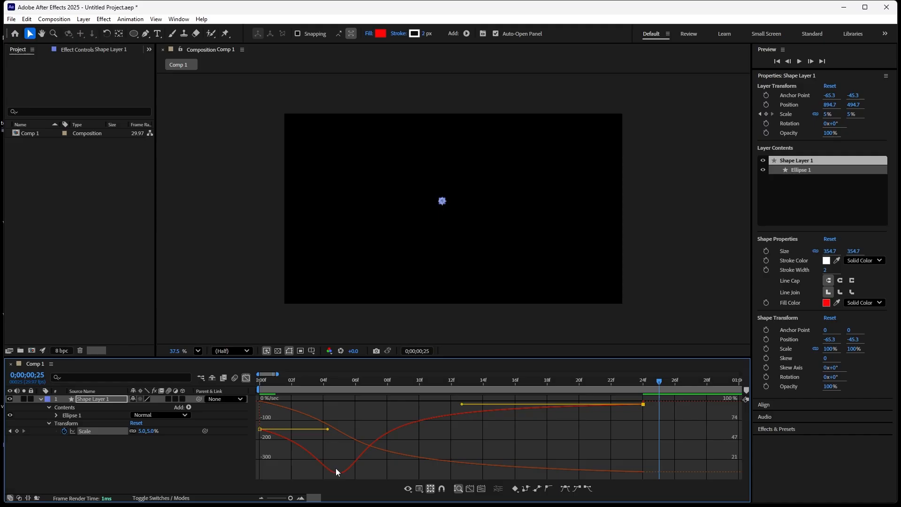
key("space")
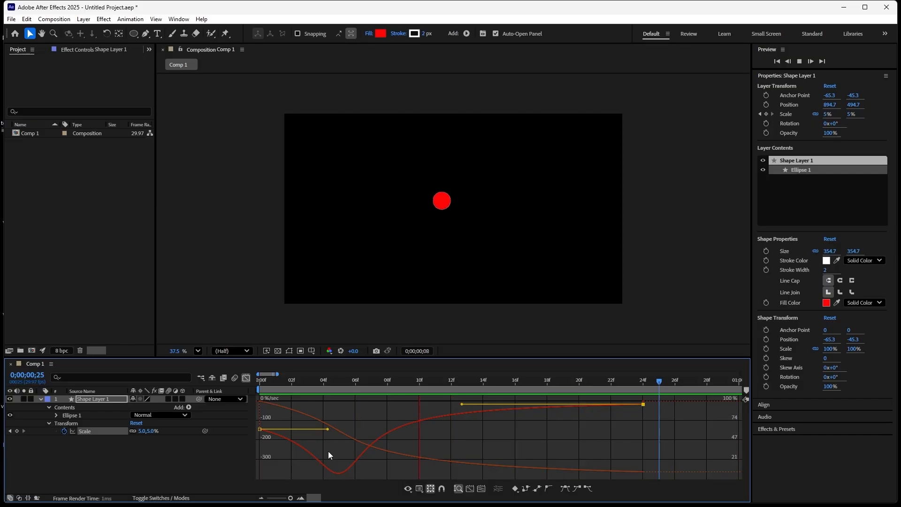
key("space")
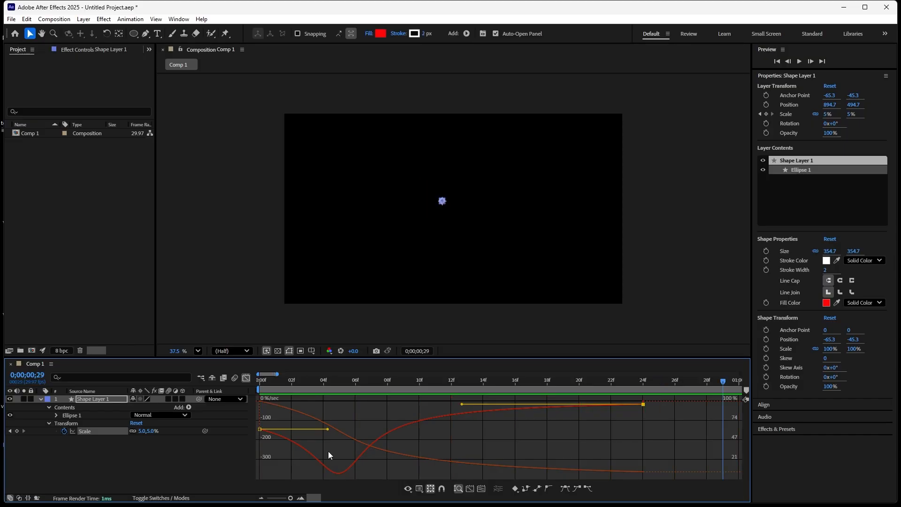